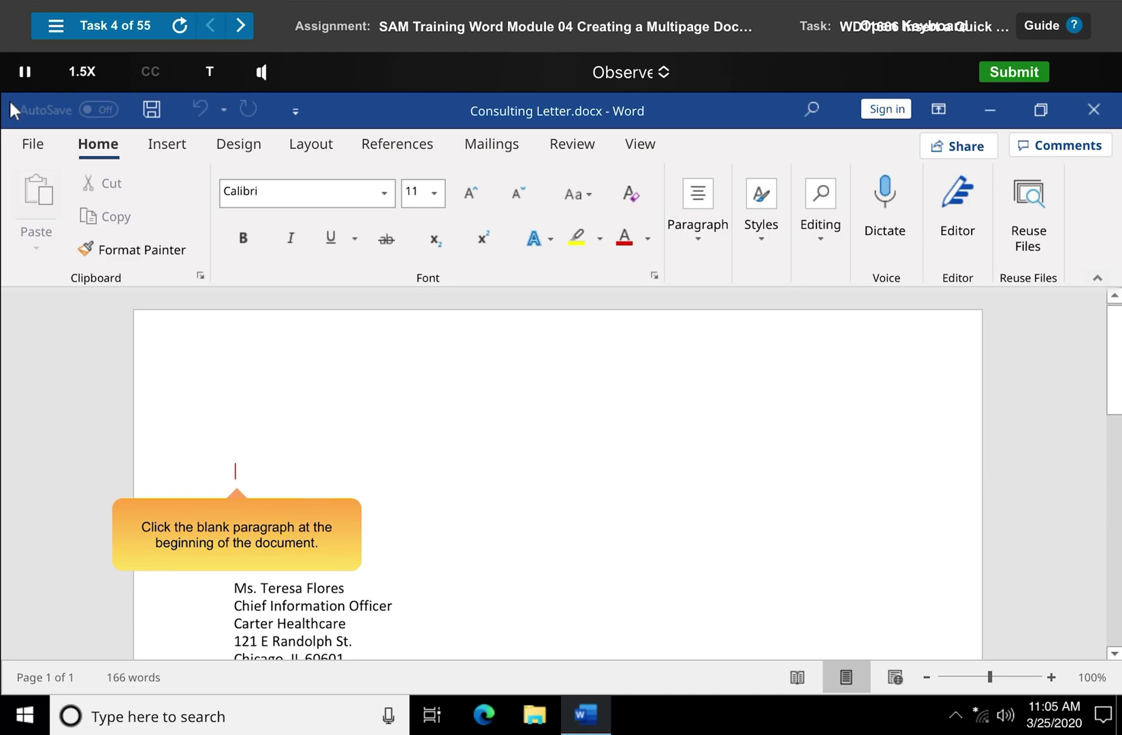
Insert the Letterhead Quick Part into the consulting letter's blank first paragraph, then dismiss the completion prompt
click(235, 471)
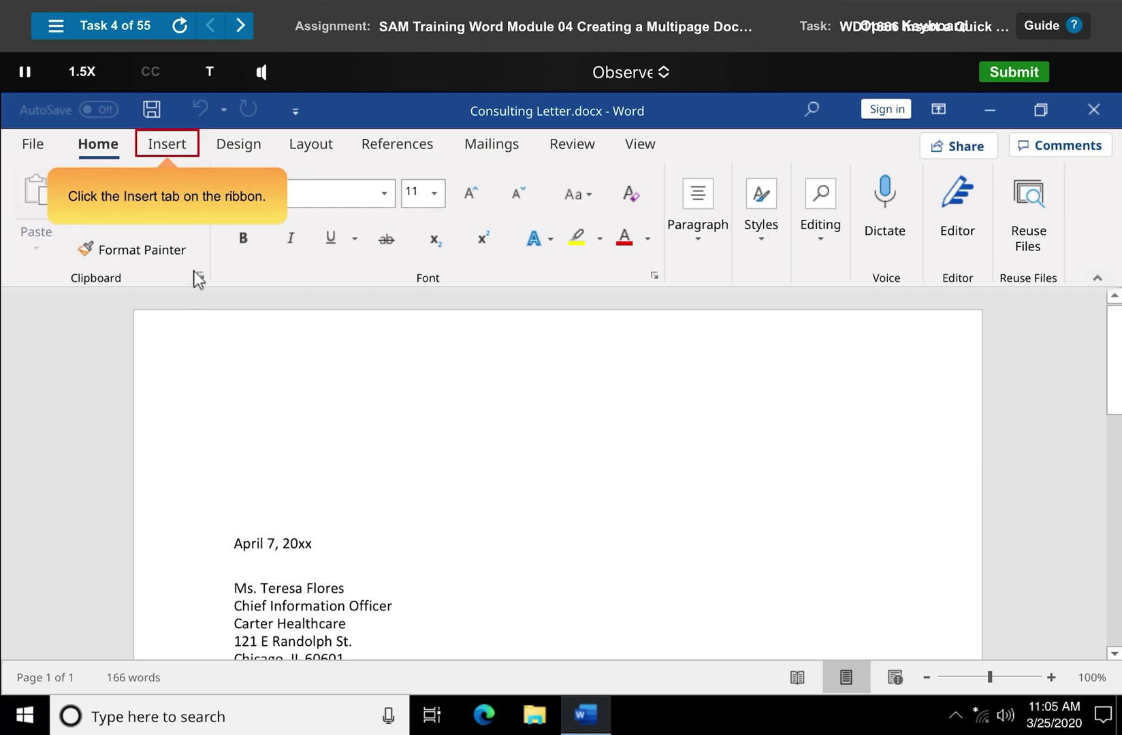
click(169, 147)
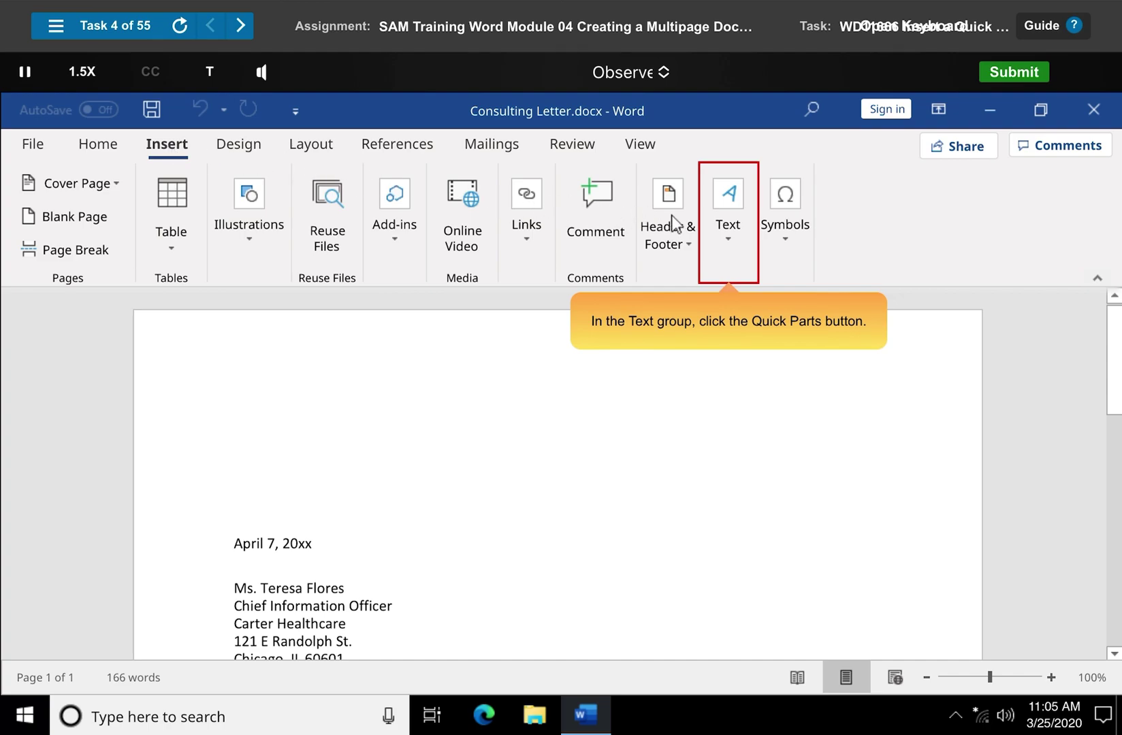
click(728, 225)
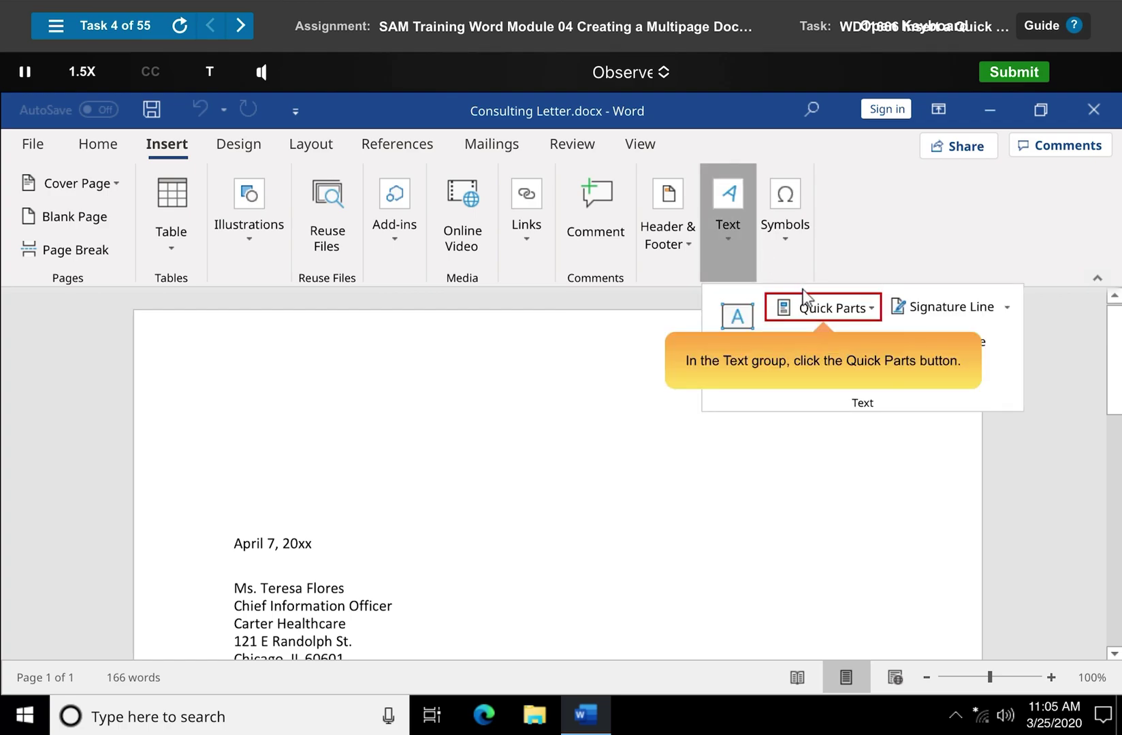
click(824, 308)
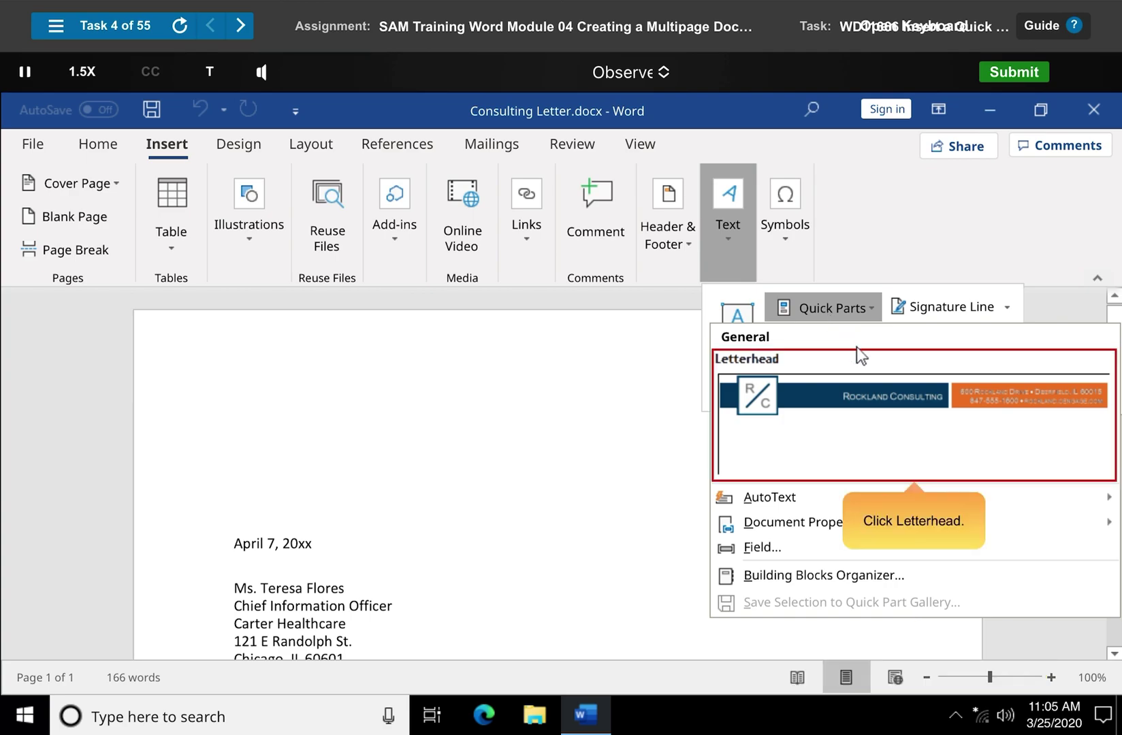
click(915, 417)
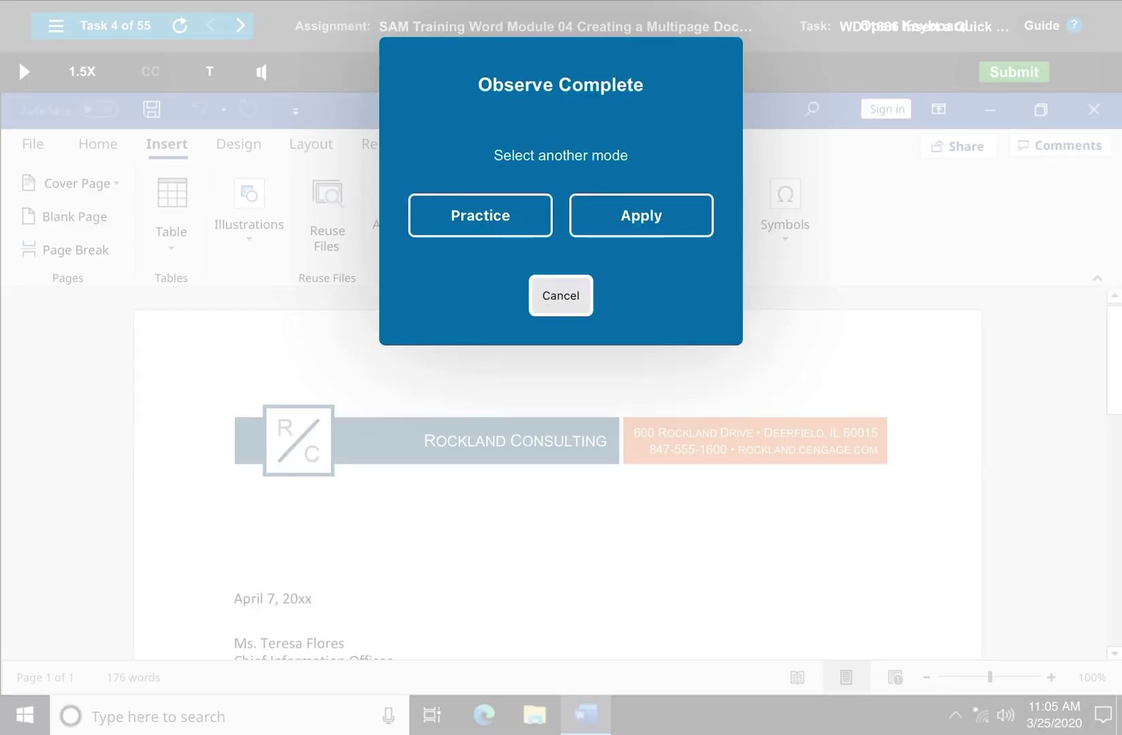
click(560, 295)
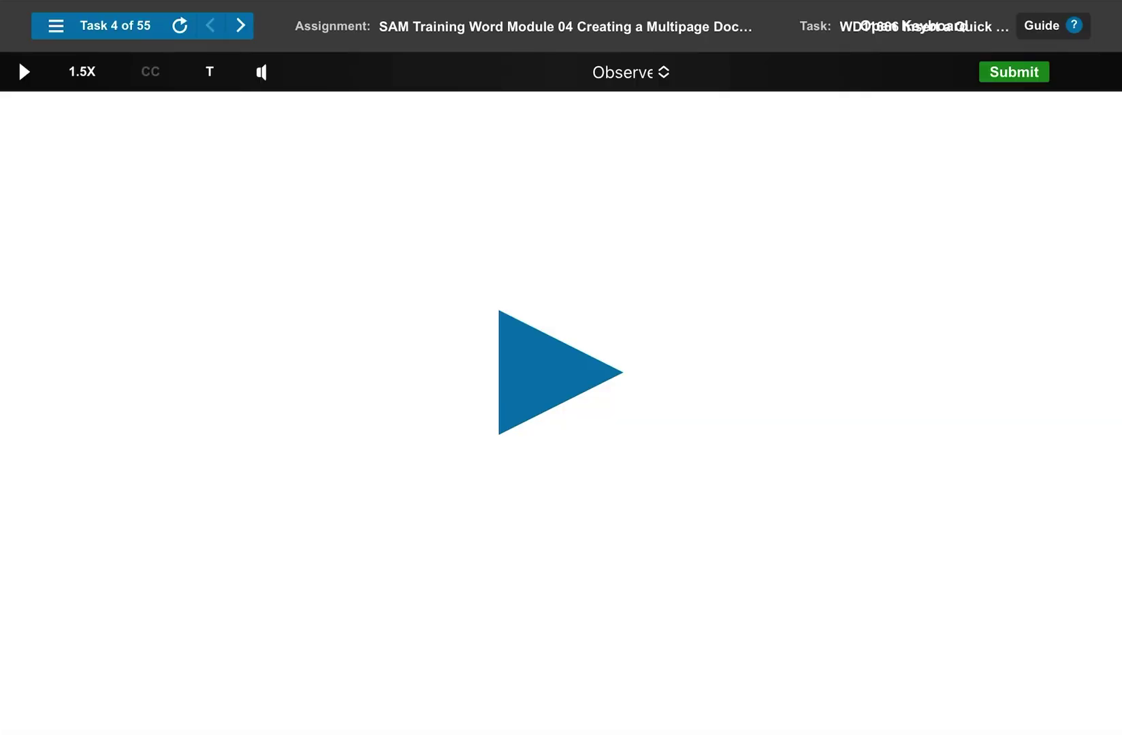
Start the Task 5 demo and turn on Developer Design Mode in RC Fundraiser.docx
click(306, 466)
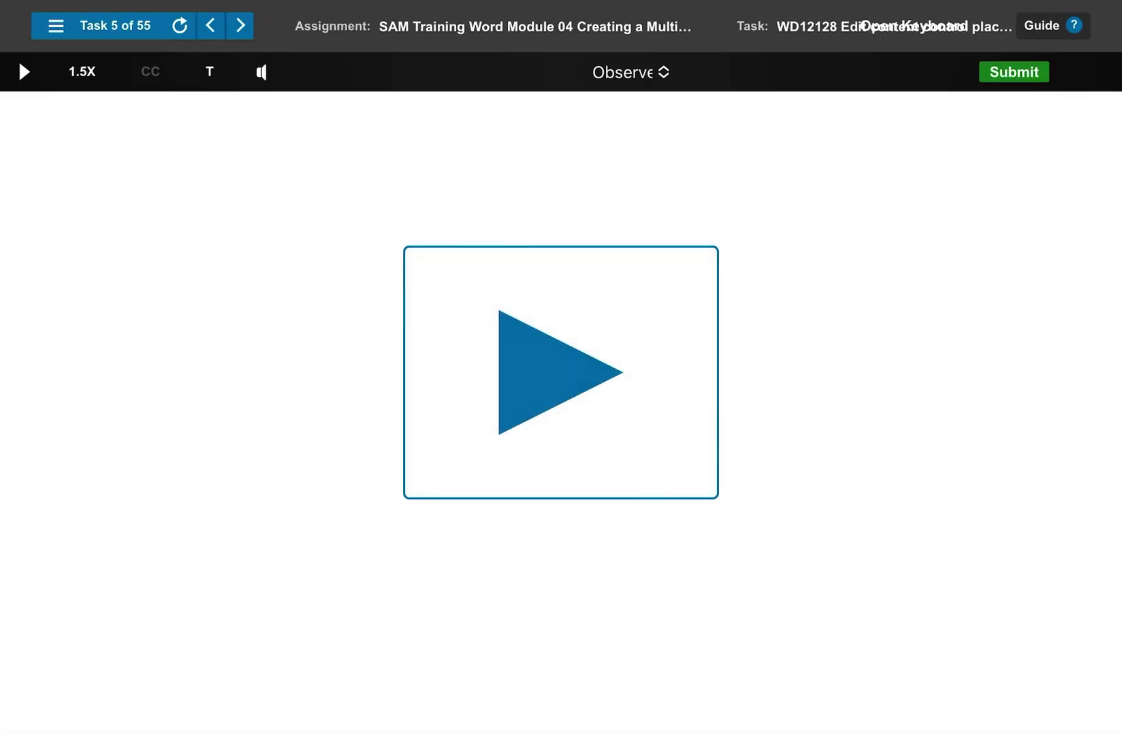
click(21, 64)
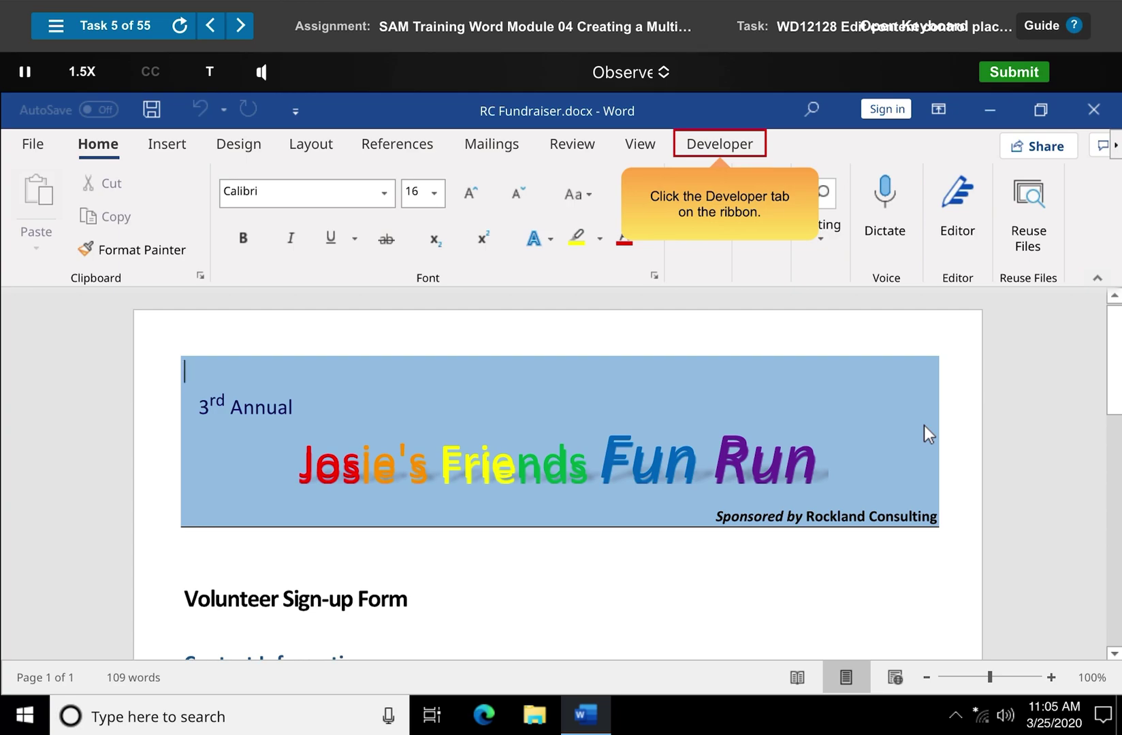
click(723, 151)
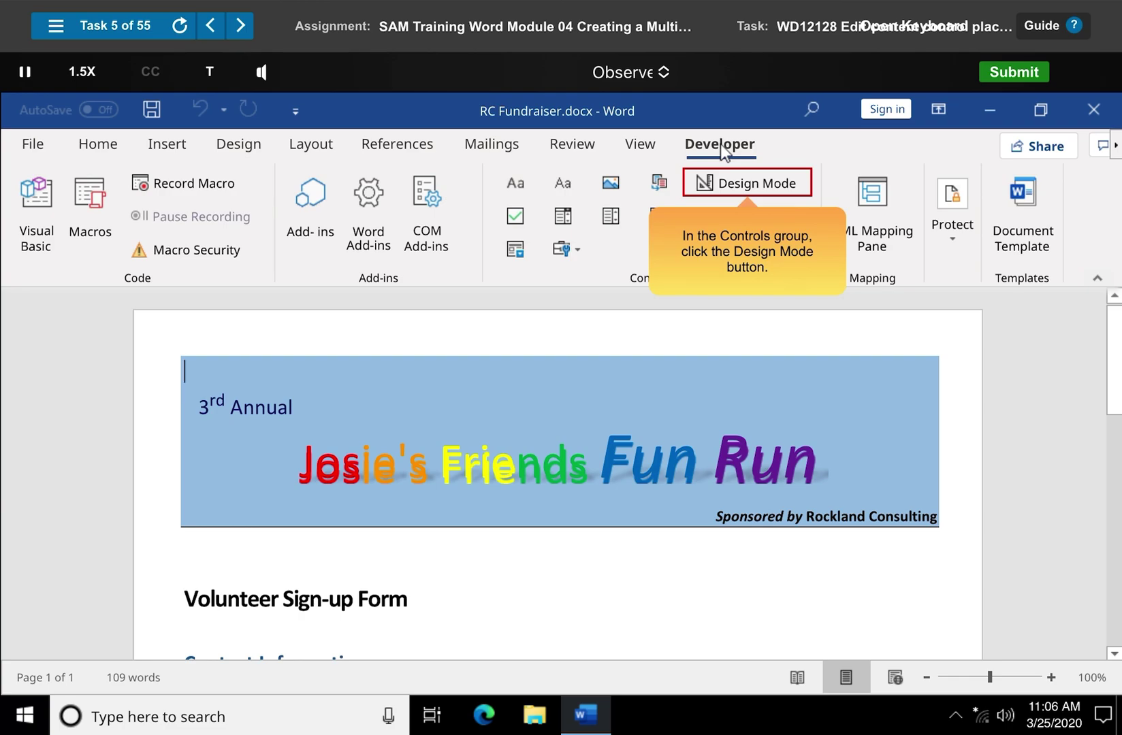
click(749, 190)
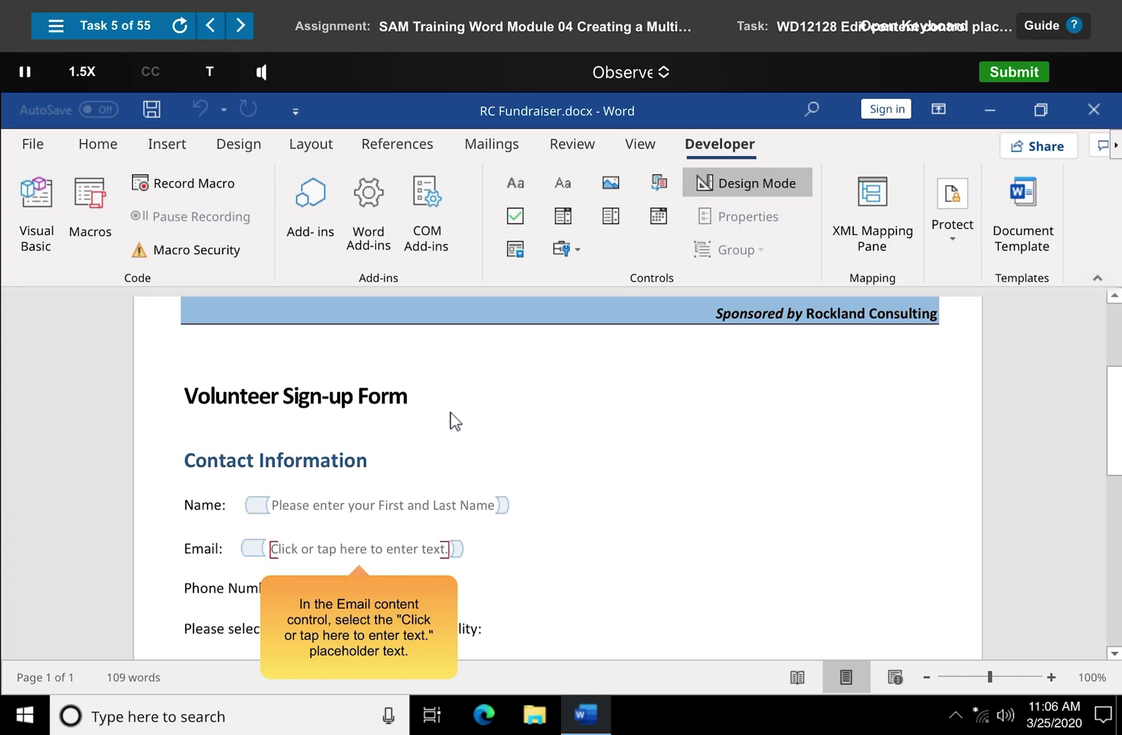
Replace the Email placeholder with 'Please add your email address' and turn Design Mode off
drag(271, 549, 449, 551)
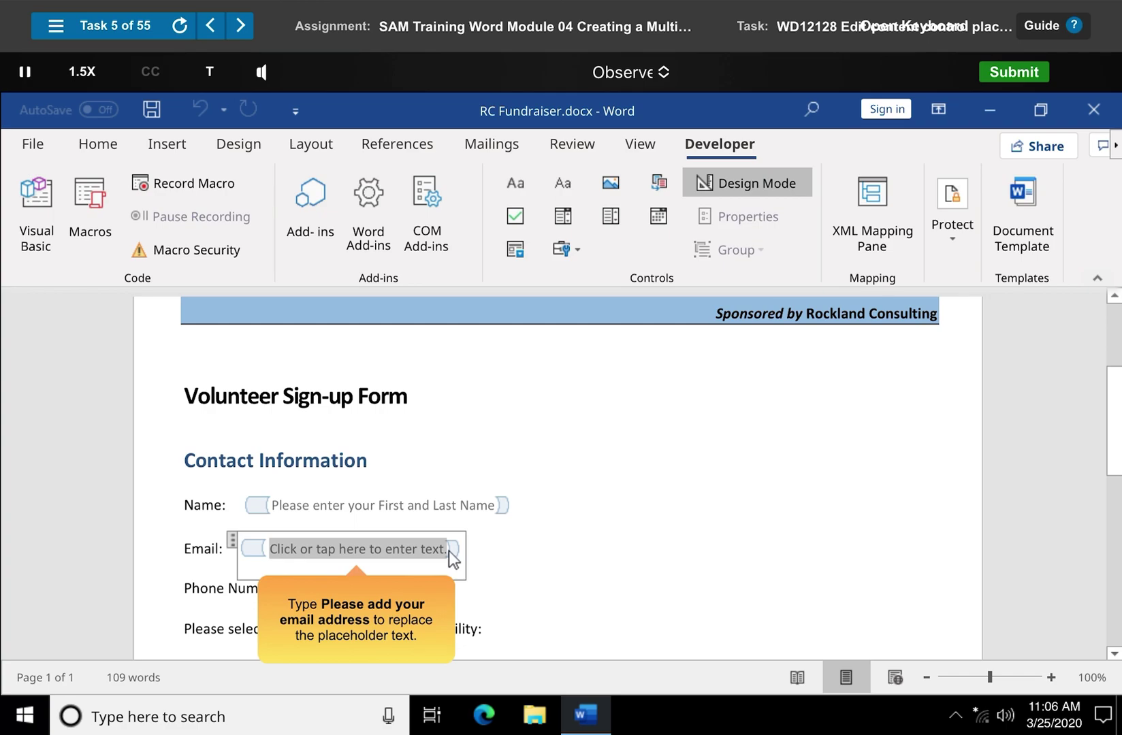
text(Please)
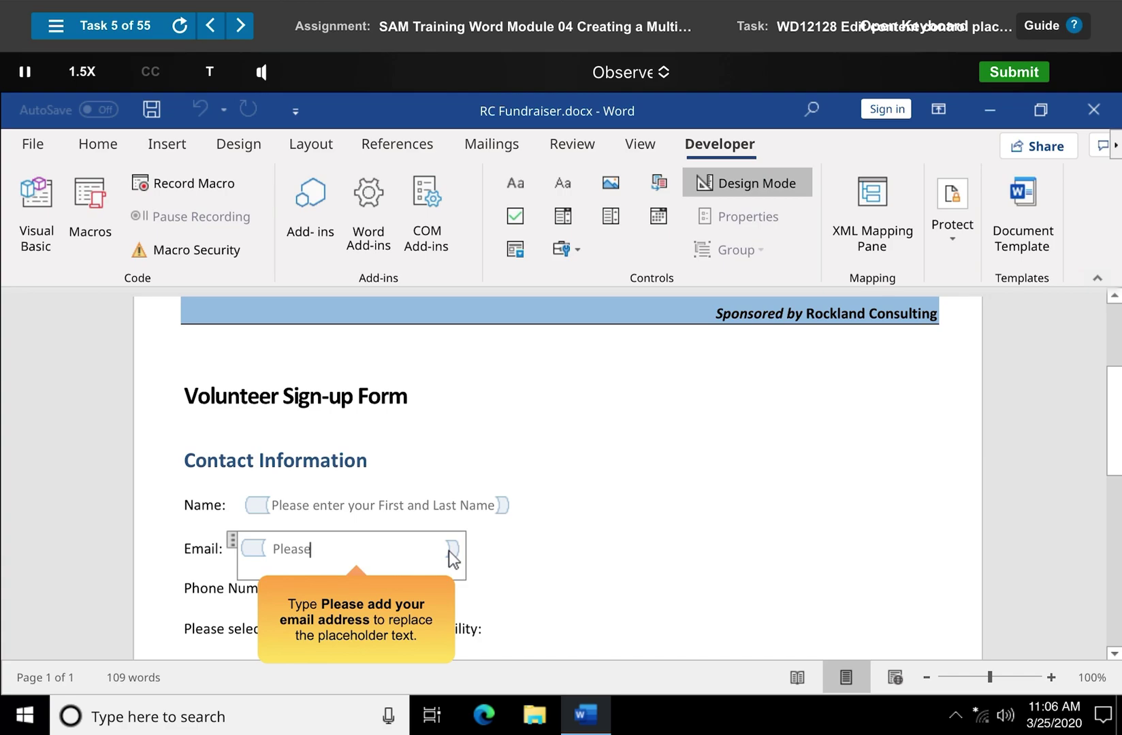
text( add your email address)
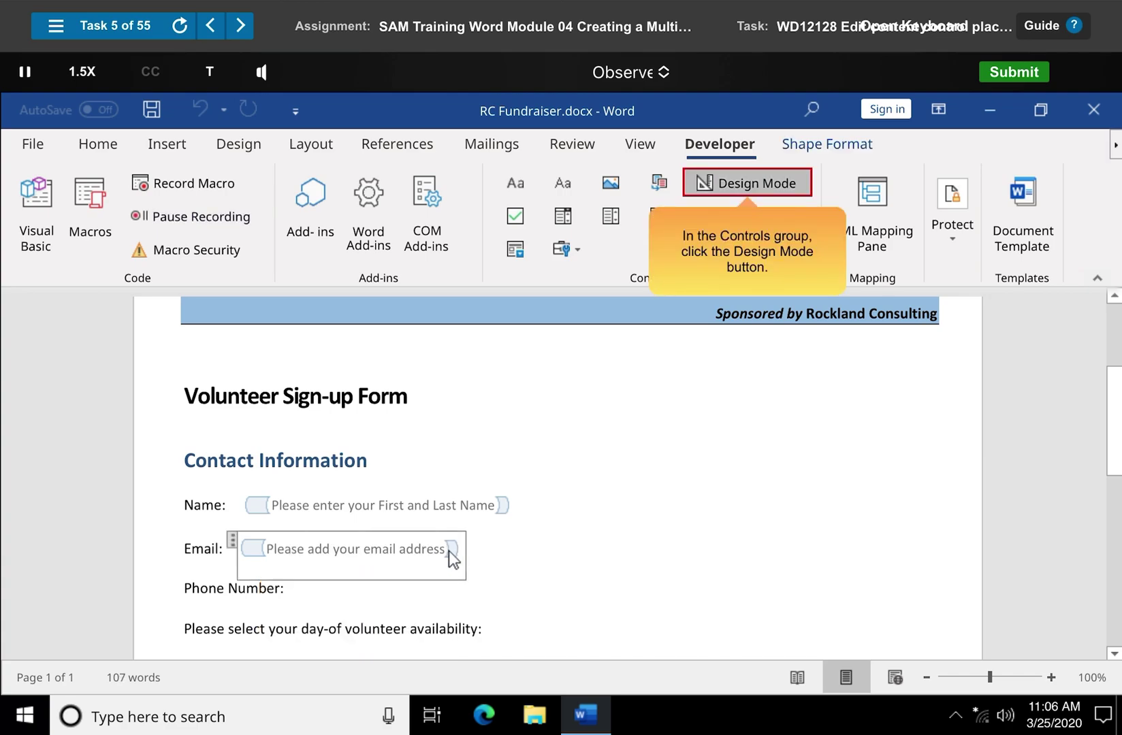
click(748, 185)
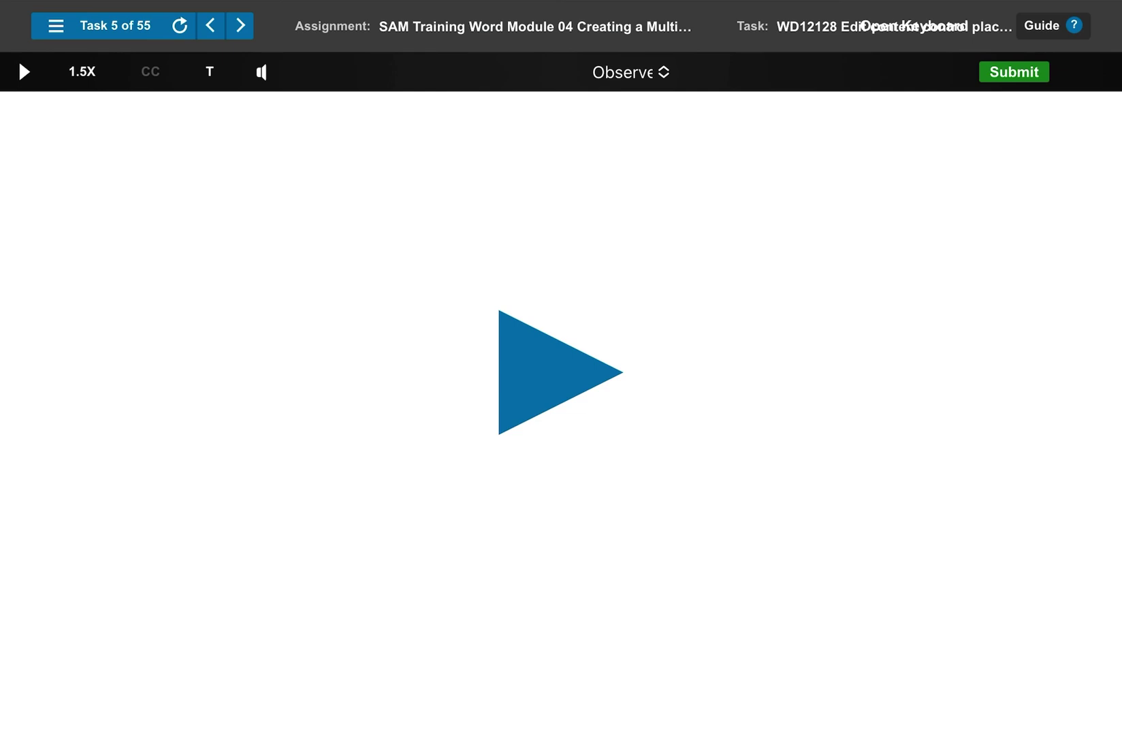
In Task 6, type the updater's name into the cover page's Updated by control
click(338, 524)
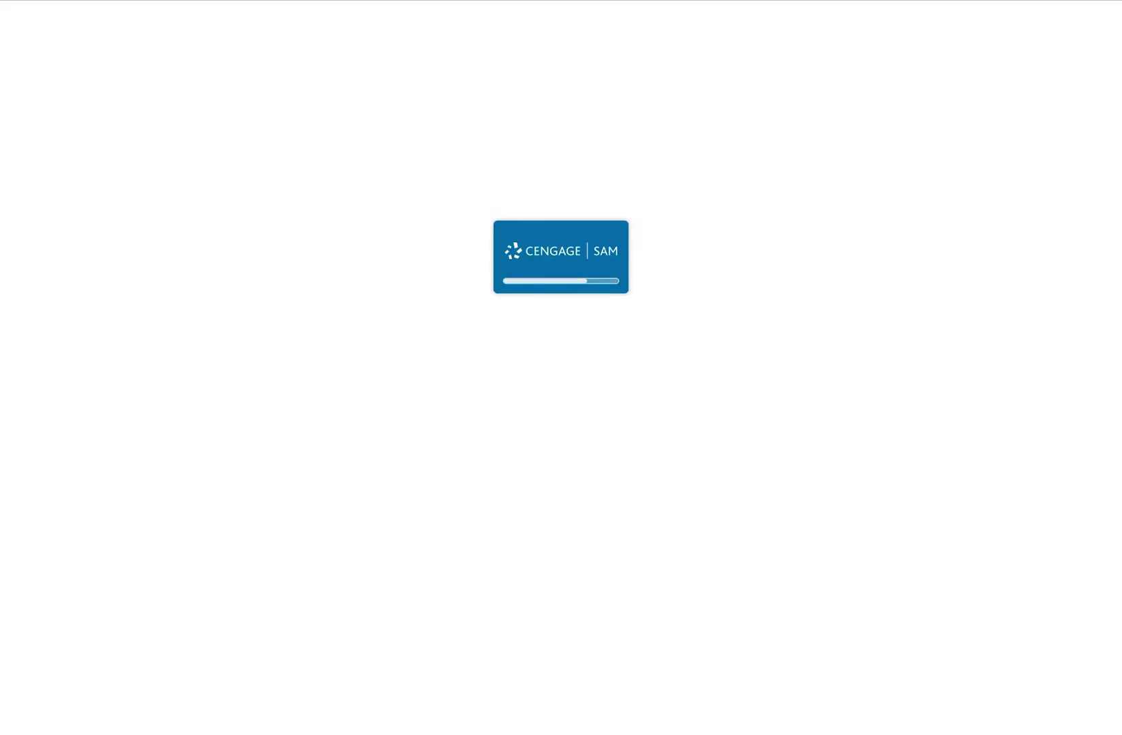
click(22, 70)
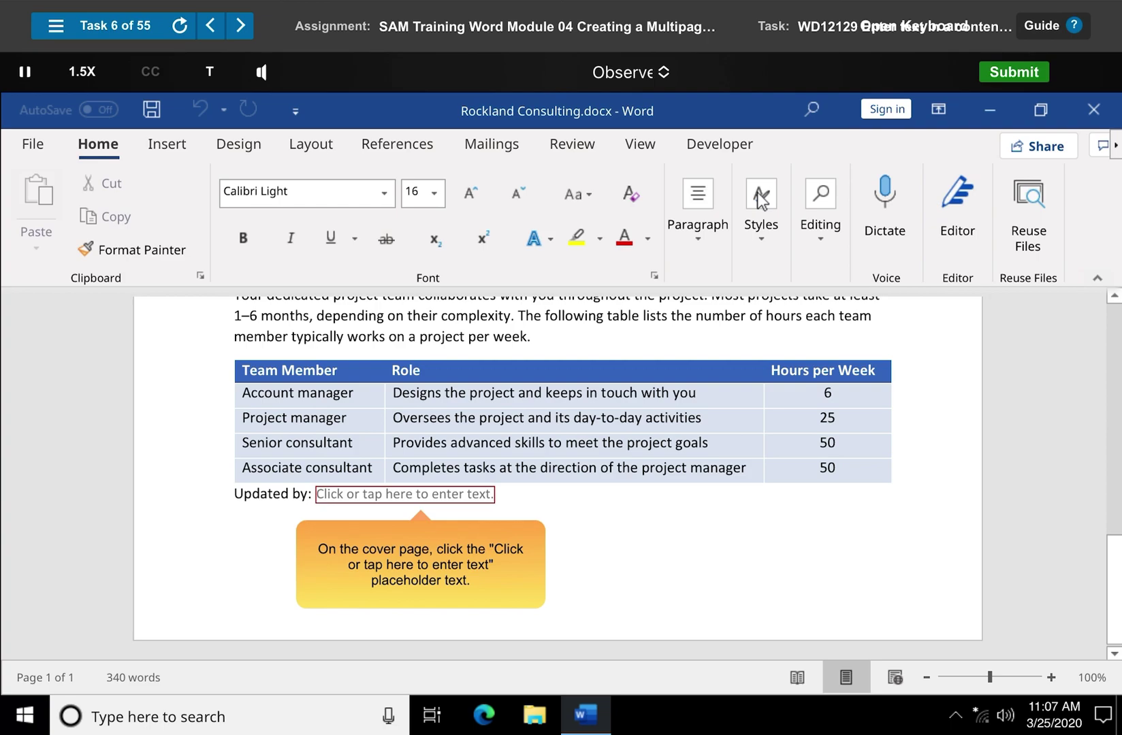
click(421, 494)
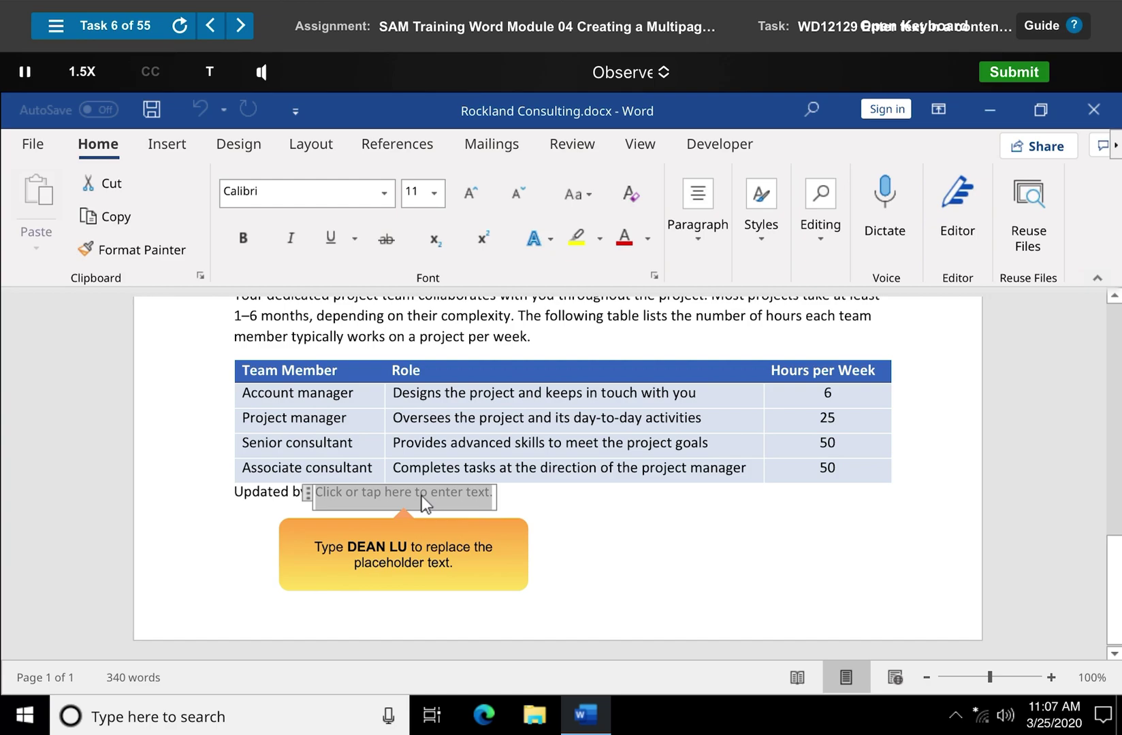
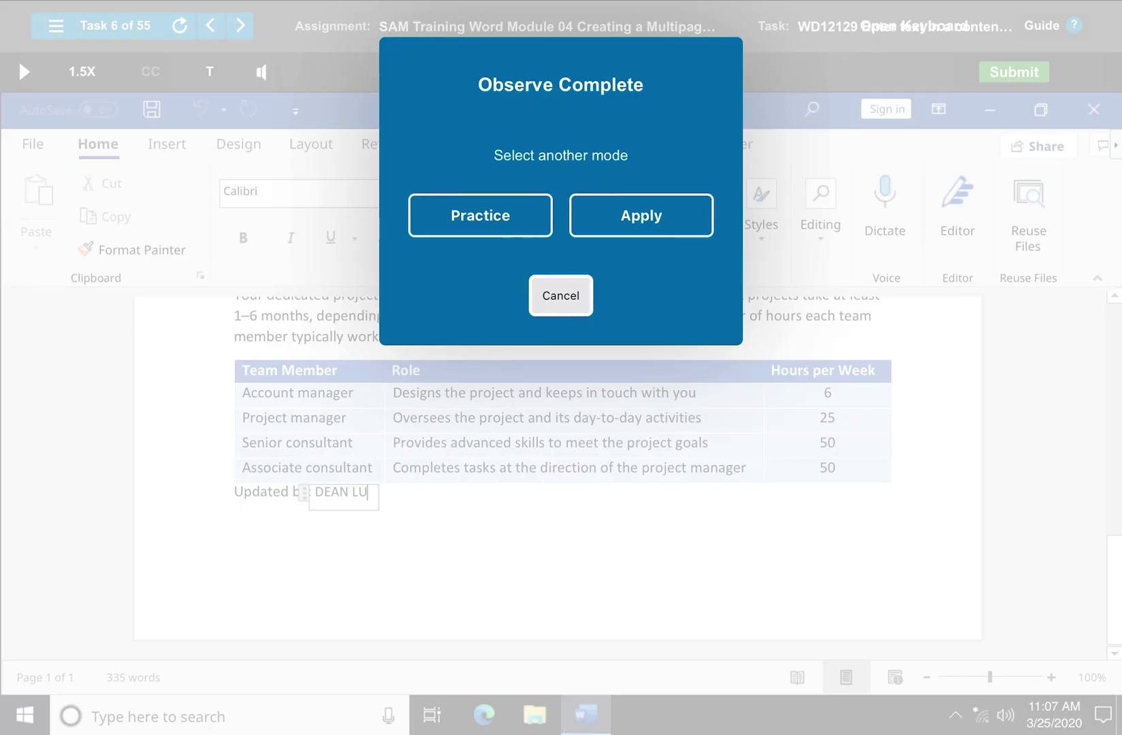
key(Return)
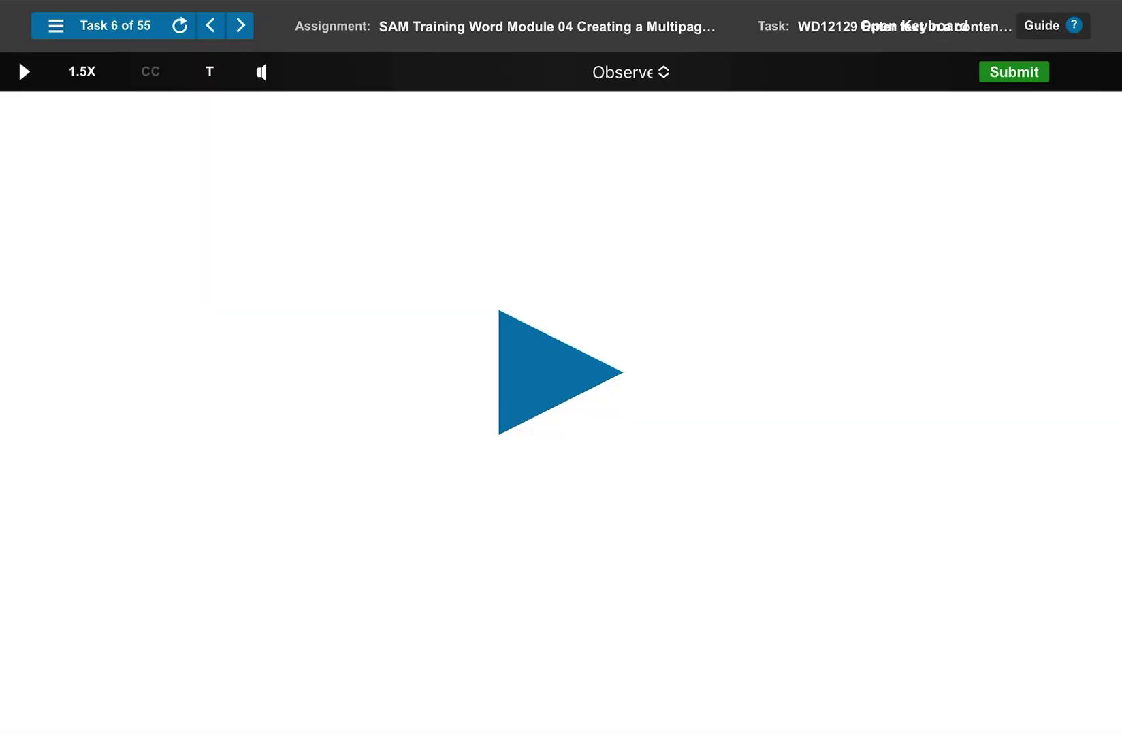
Play Task 7 and insert a Plain Text Content Control after the special-skills question
click(430, 304)
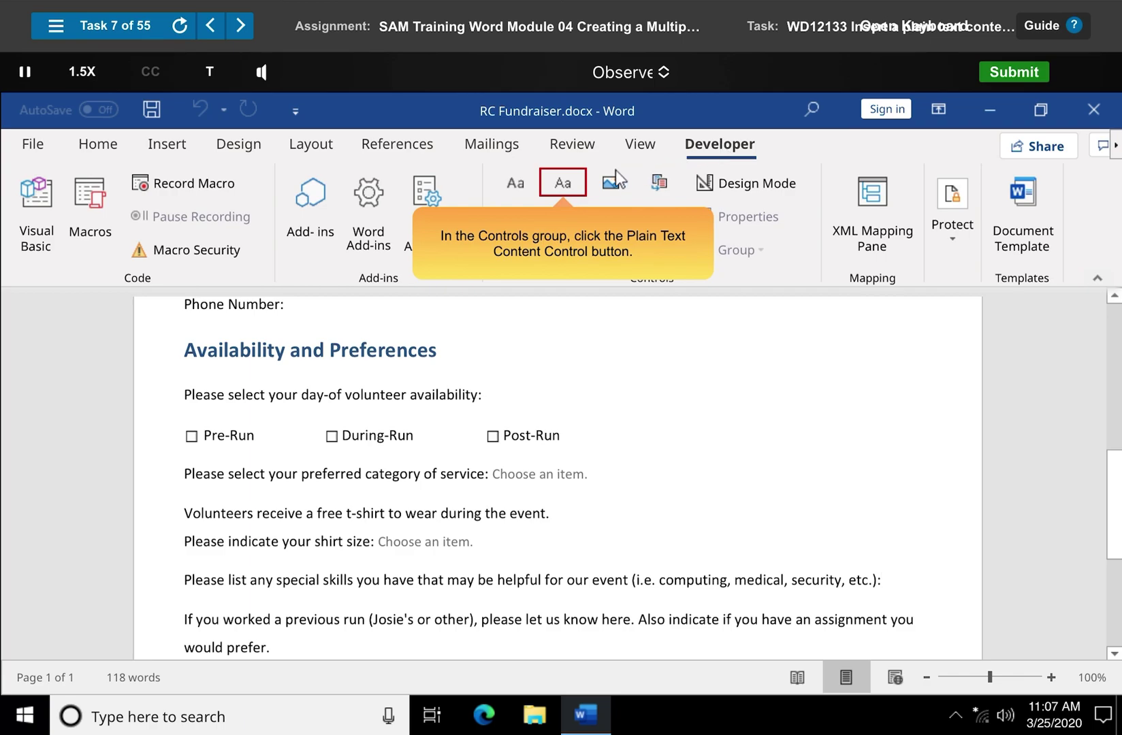
click(564, 184)
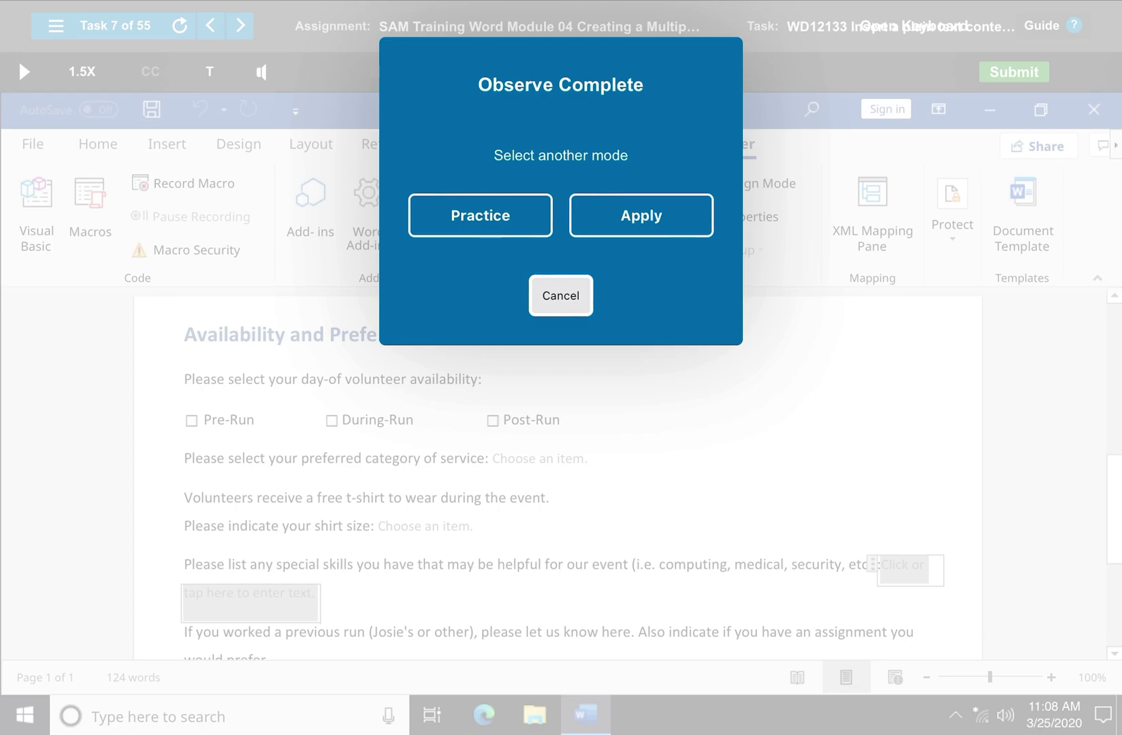
key(Return)
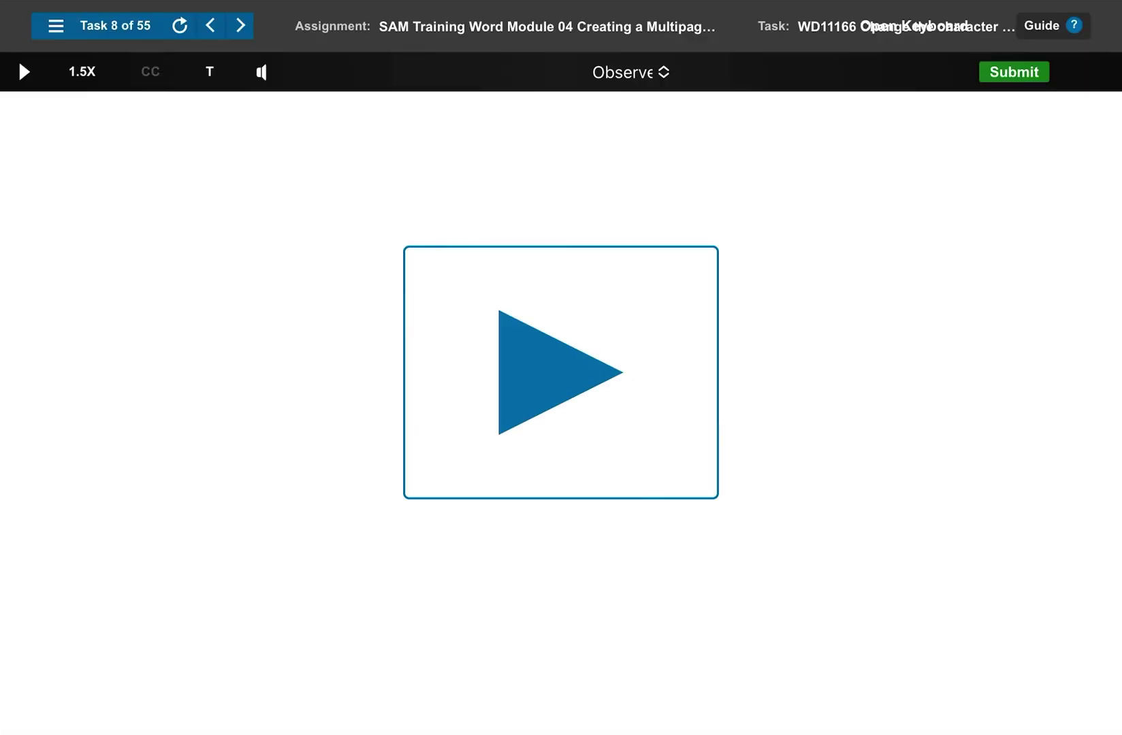
In Task 8, select the Project Description heading and open the Font dialog
click(22, 68)
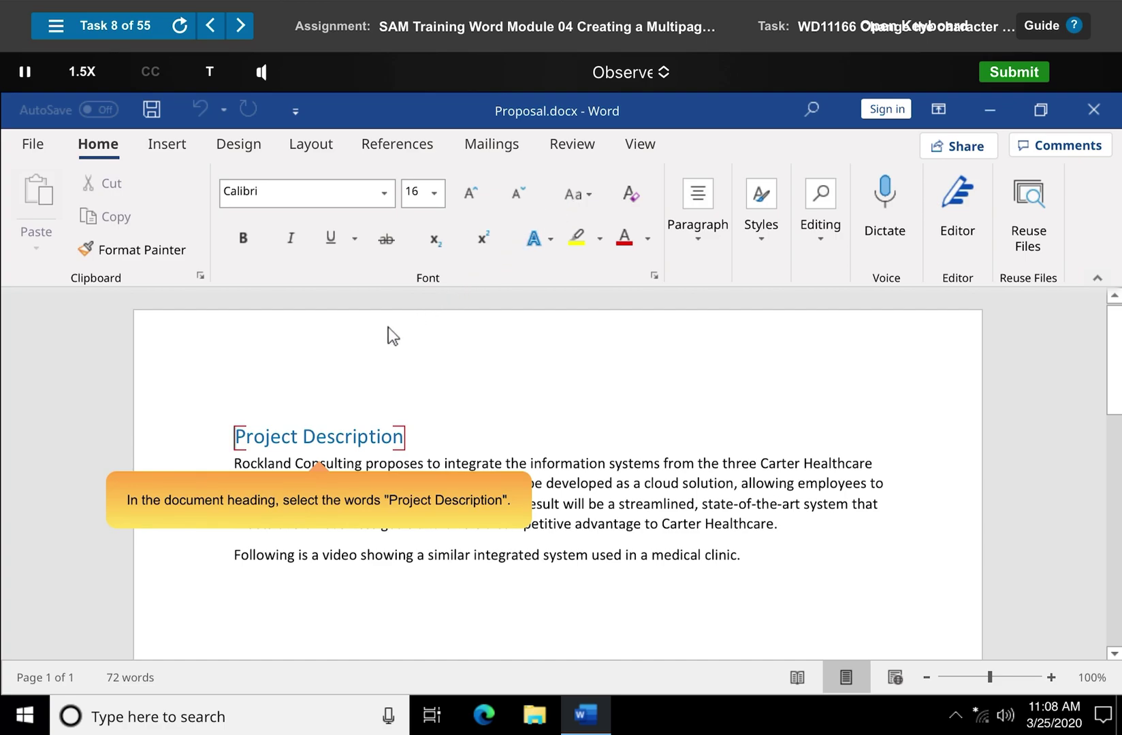
drag(234, 437, 406, 440)
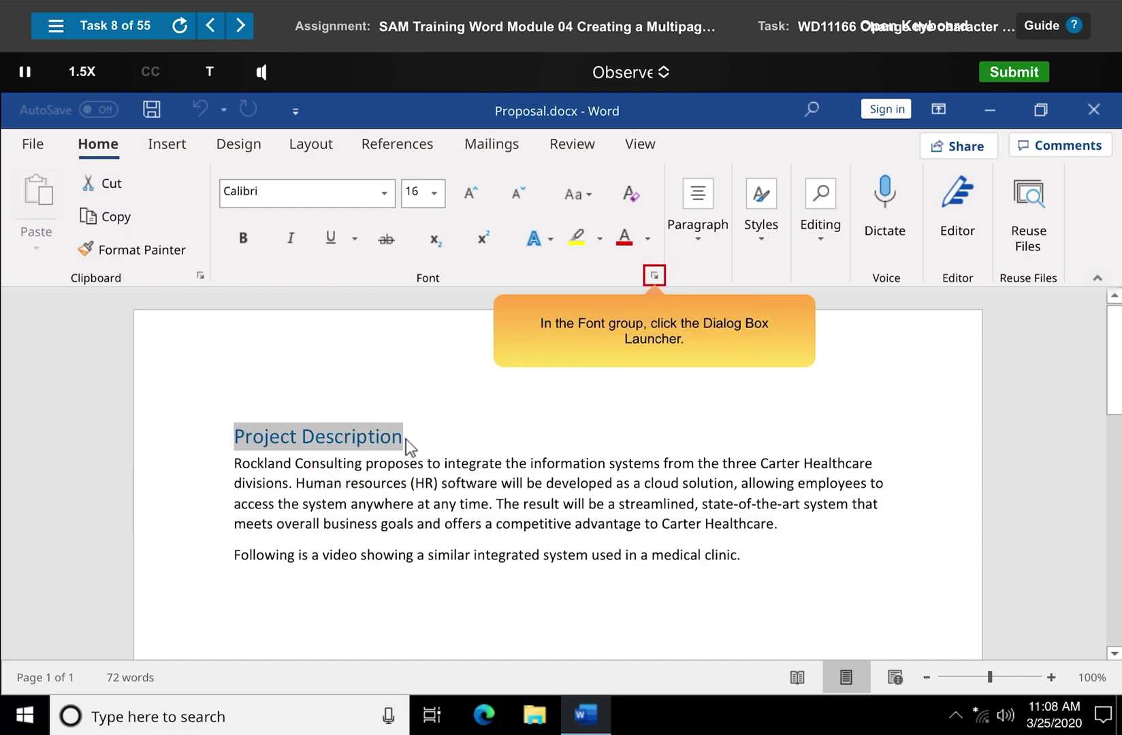
click(655, 276)
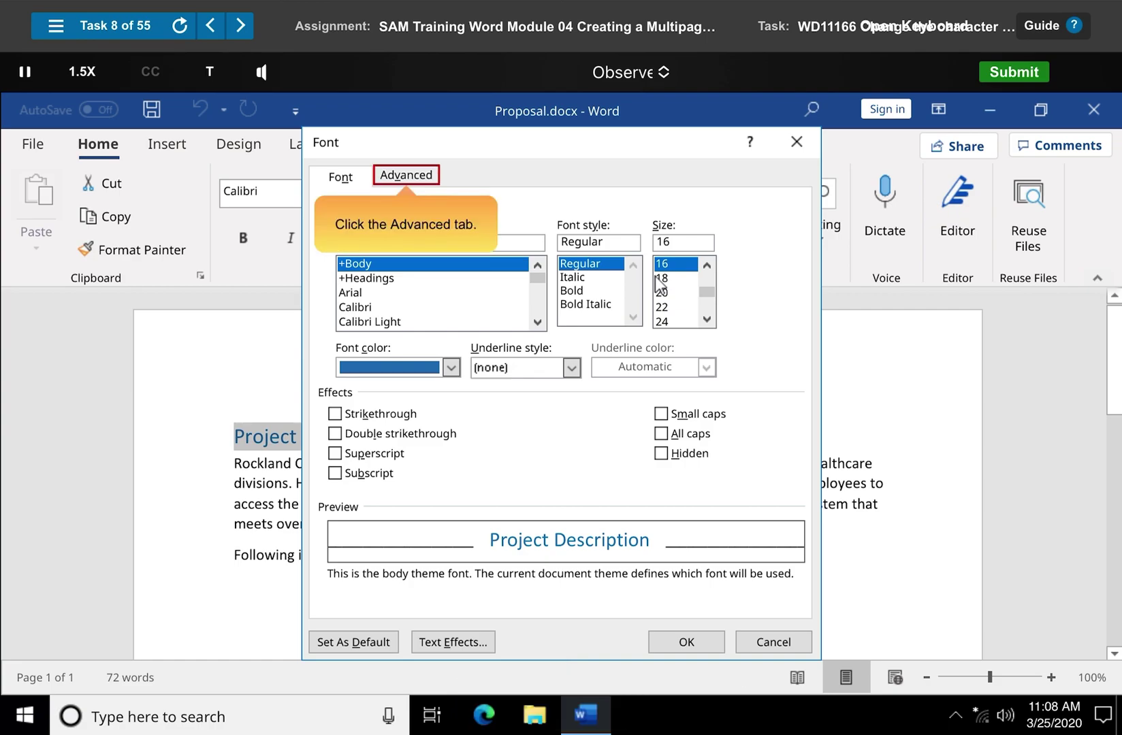
Set the heading's character spacing to Expanded by 1.2 pt in the Advanced font settings
click(406, 175)
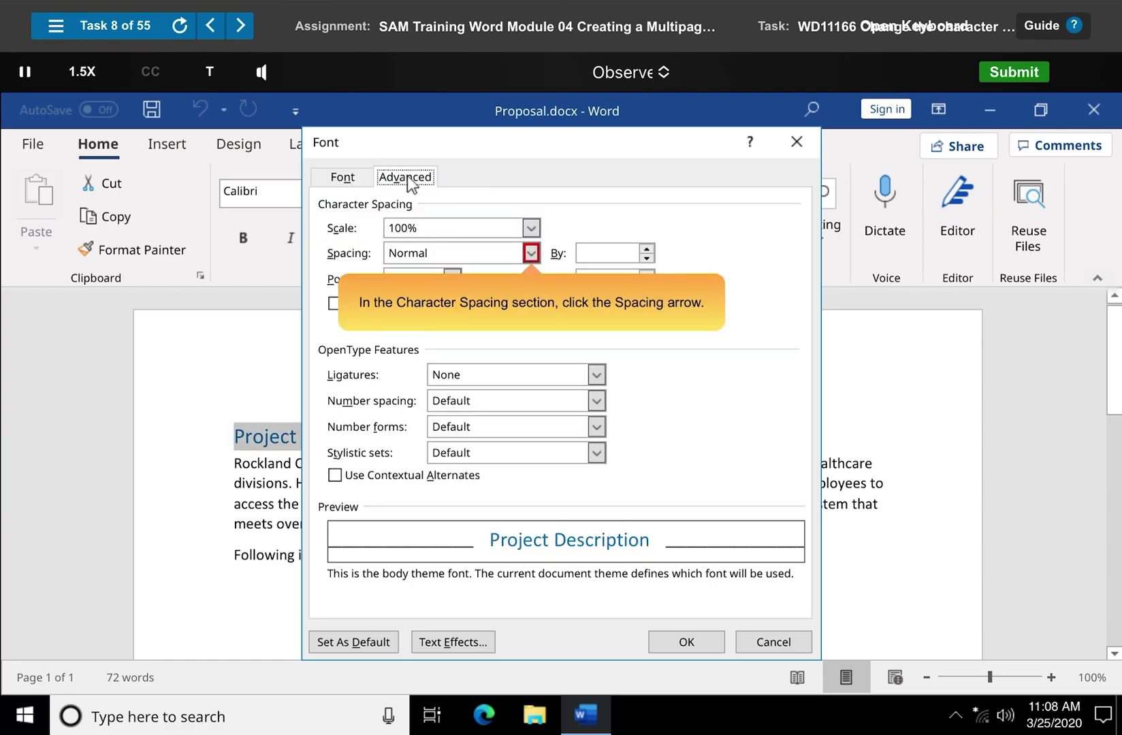
click(532, 253)
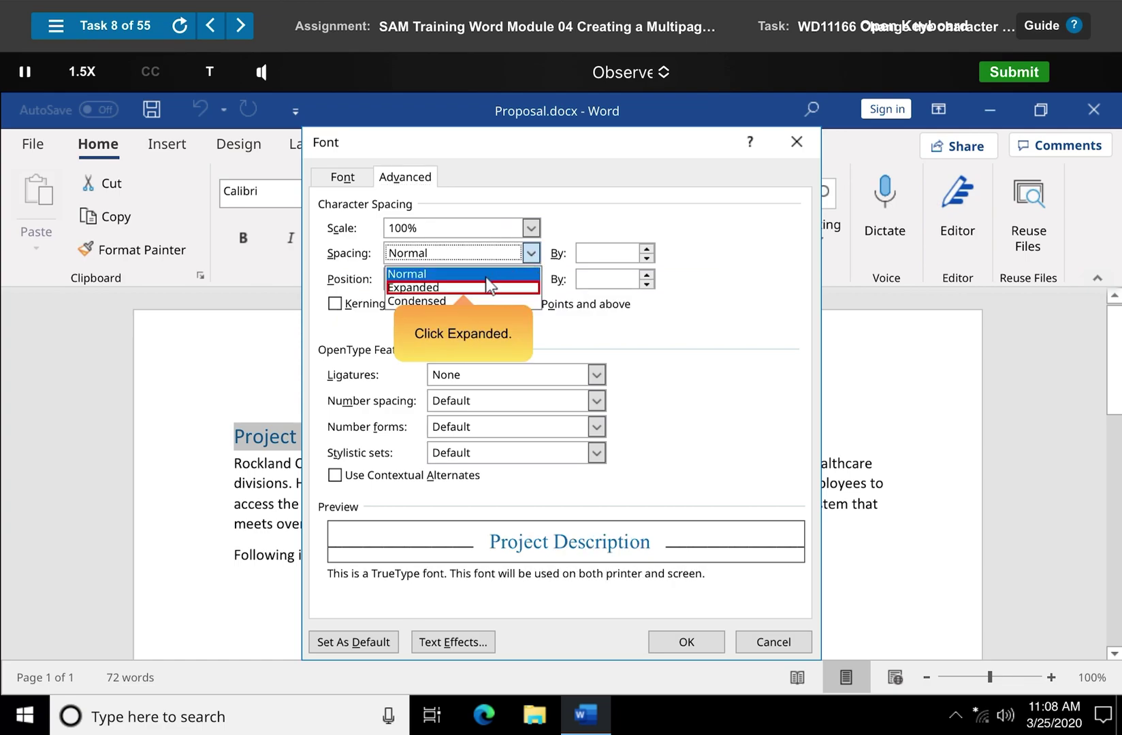
click(465, 288)
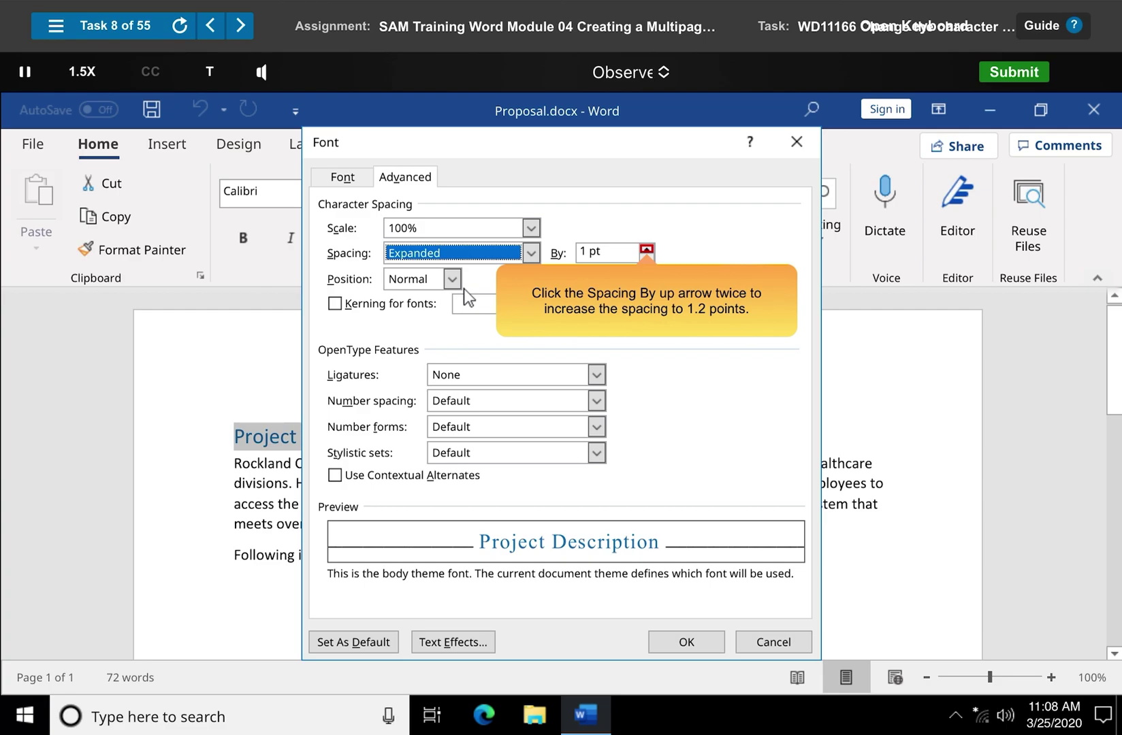
click(647, 249)
click(647, 249)
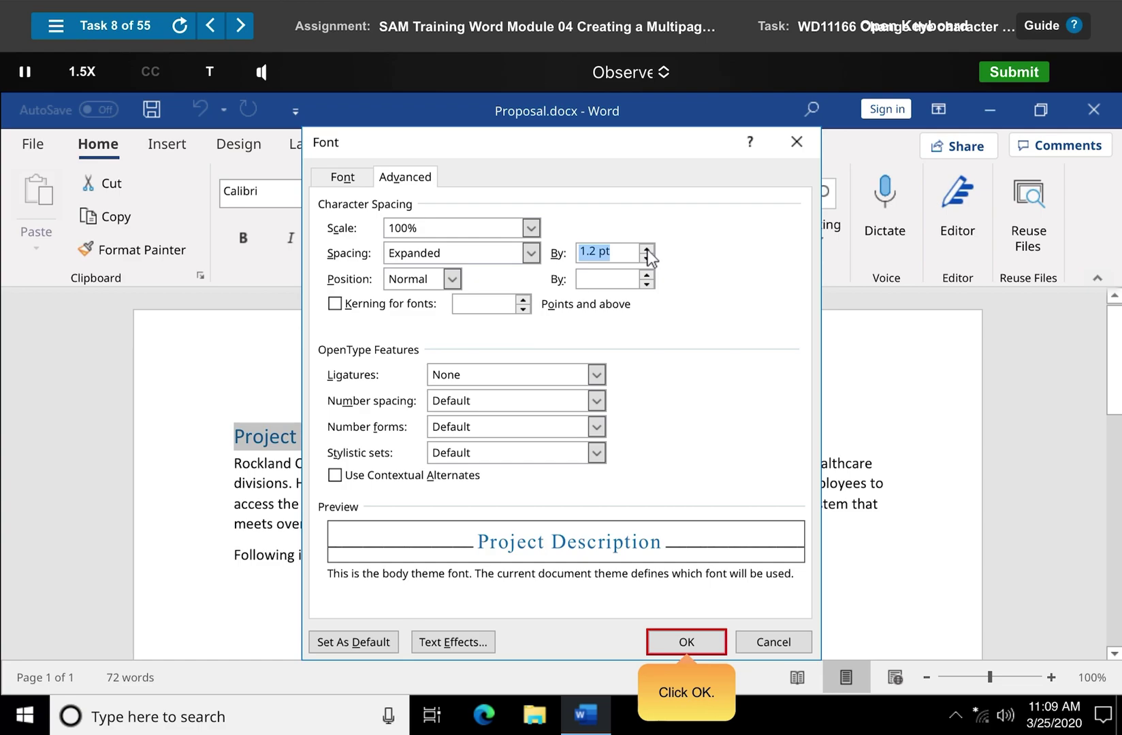
click(687, 643)
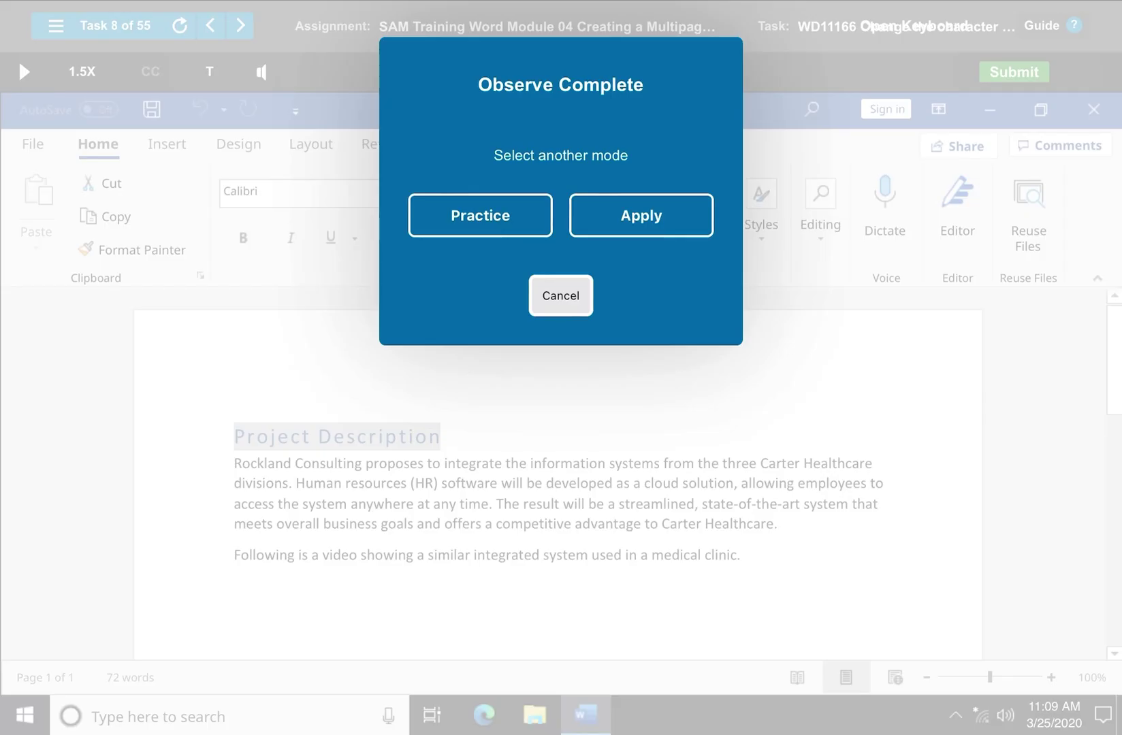
Start the Task 9 demo and select the paragraph from 'Carter employees' to 'technicians.'
key(Return)
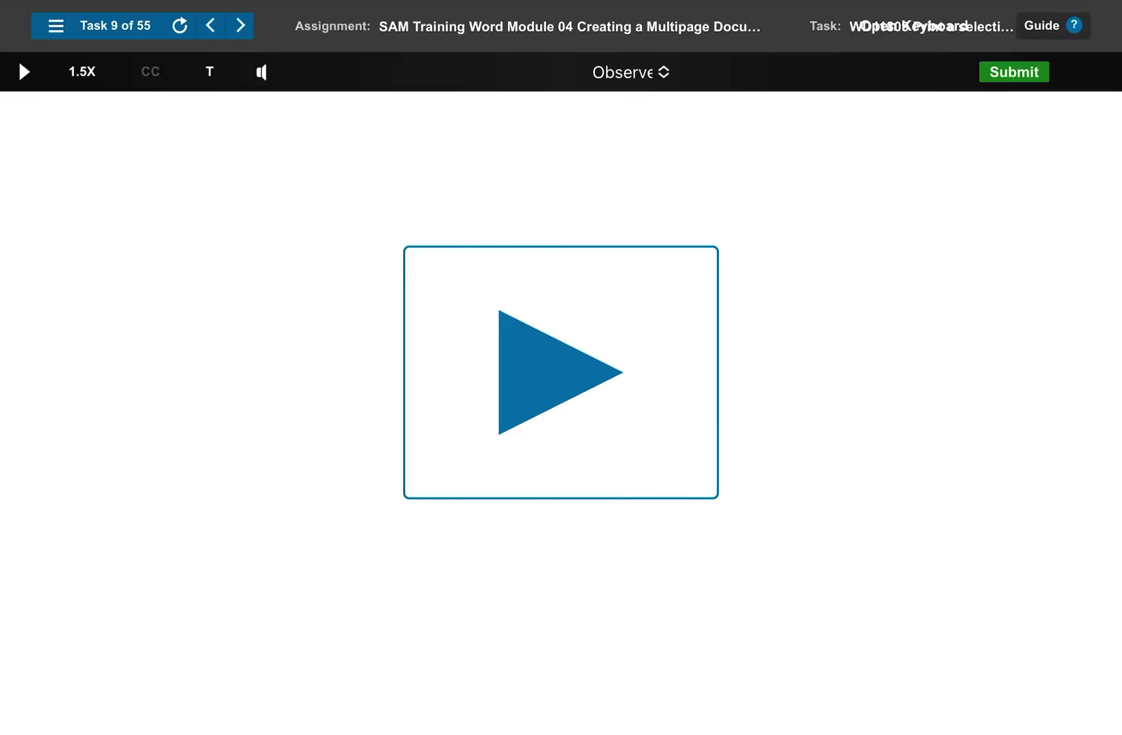
key(space)
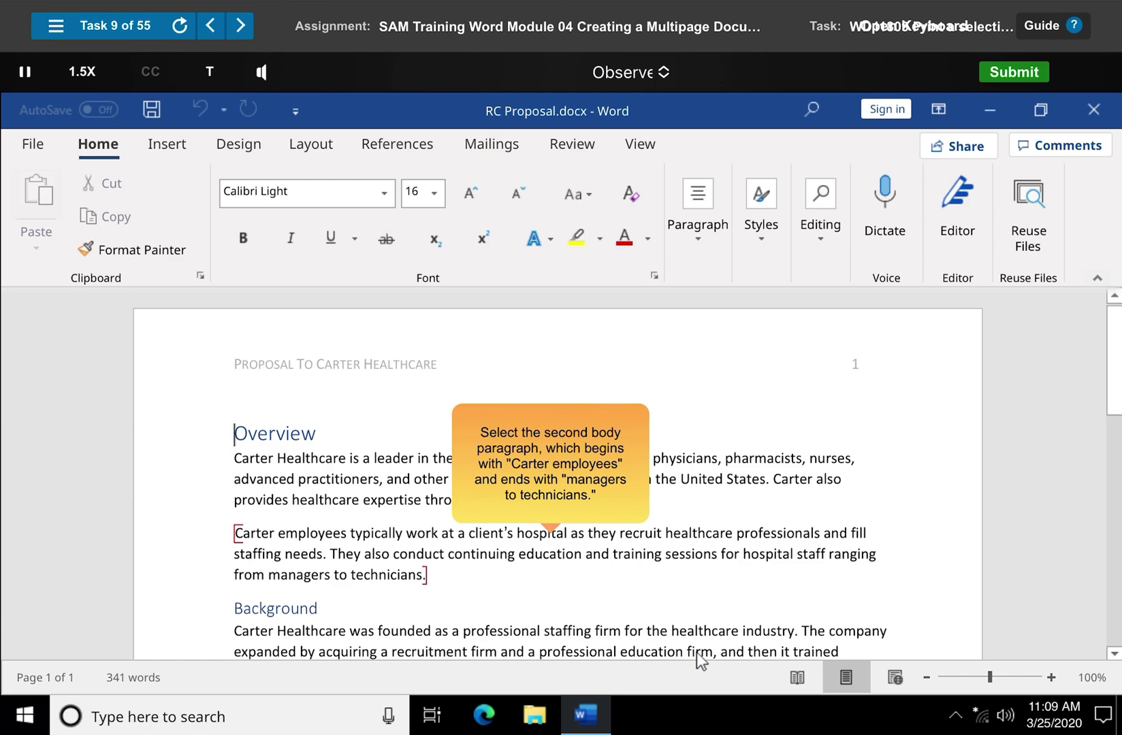
drag(256, 538, 428, 576)
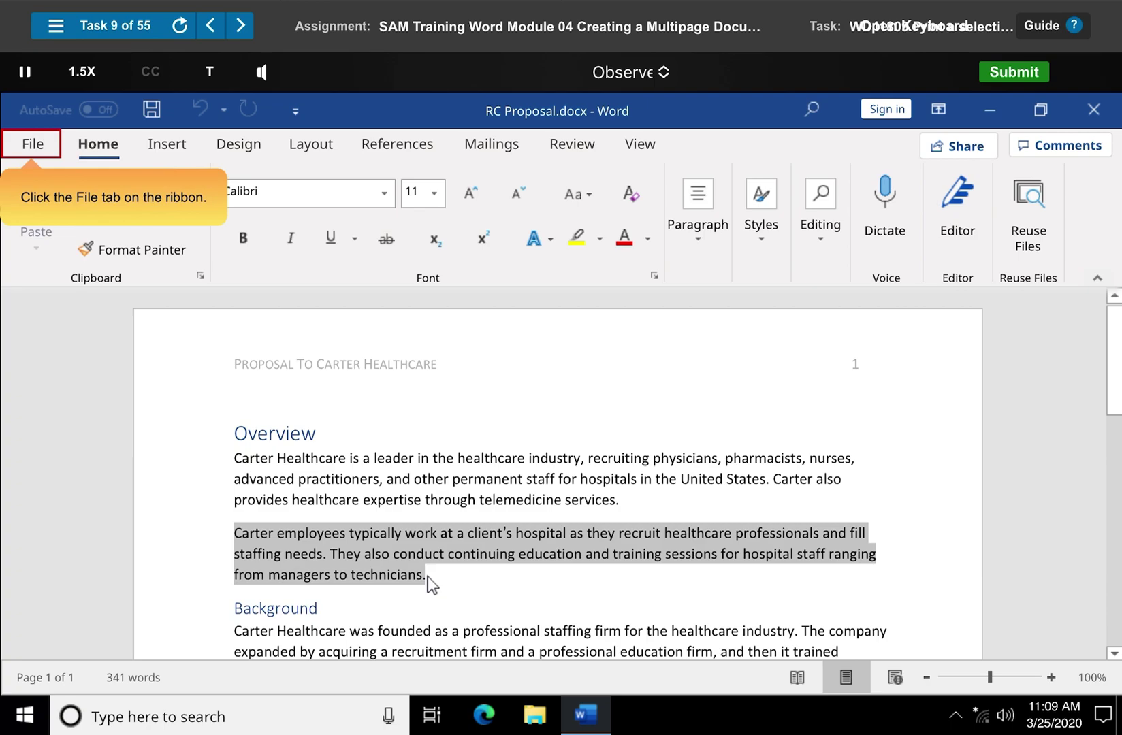
Print only the selected paragraph using the Print Selection option
click(32, 144)
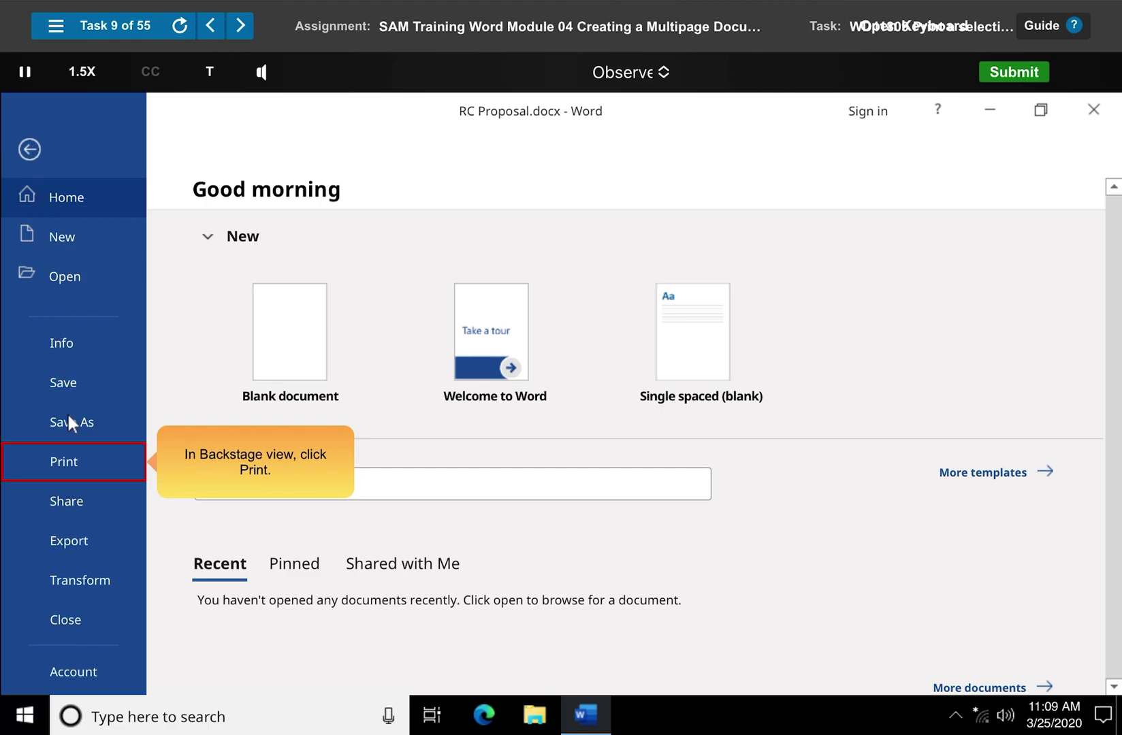
click(73, 461)
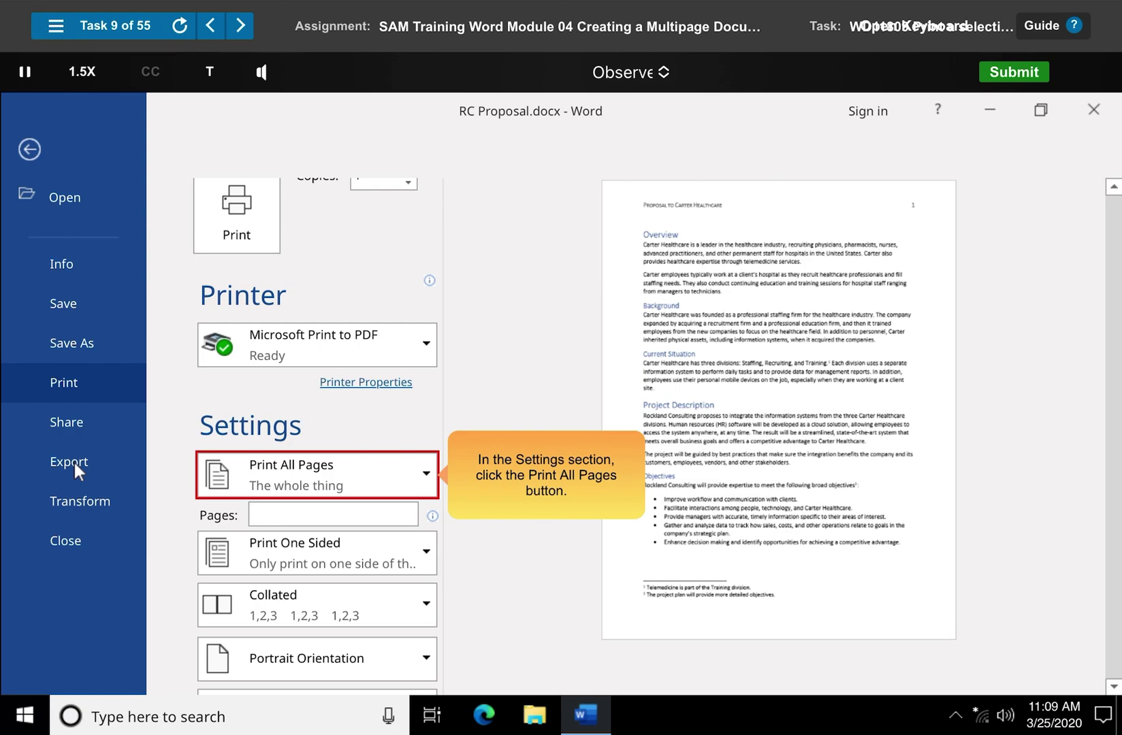
click(318, 476)
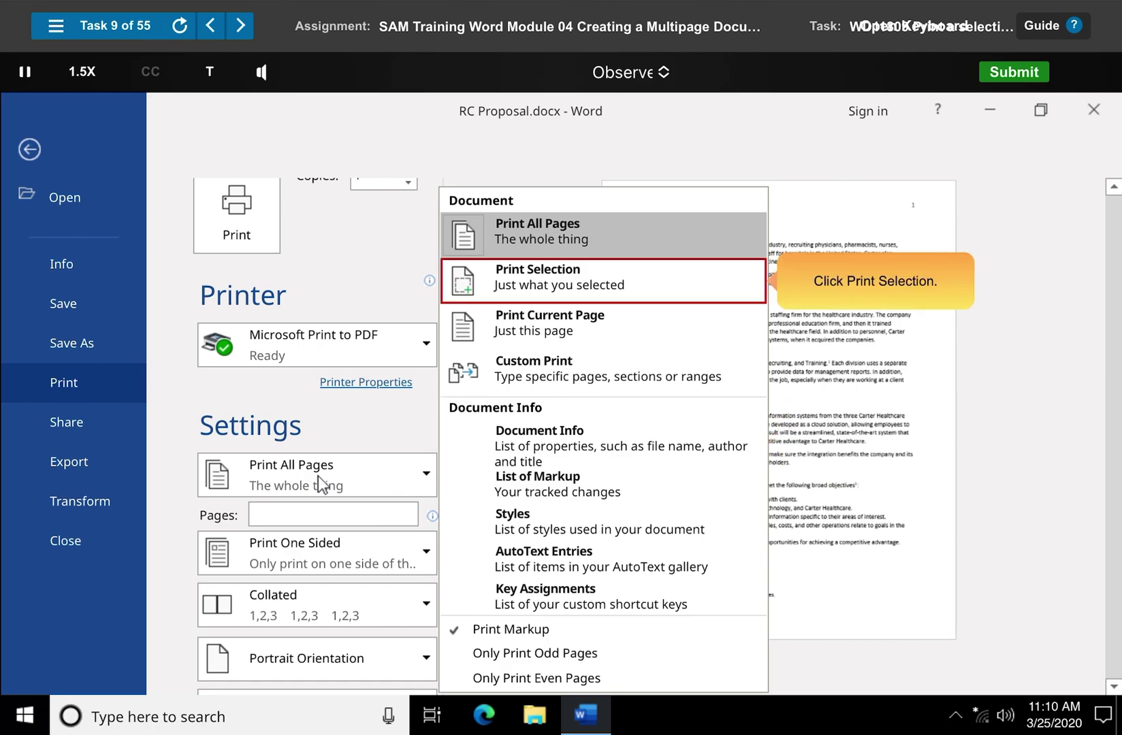
click(604, 282)
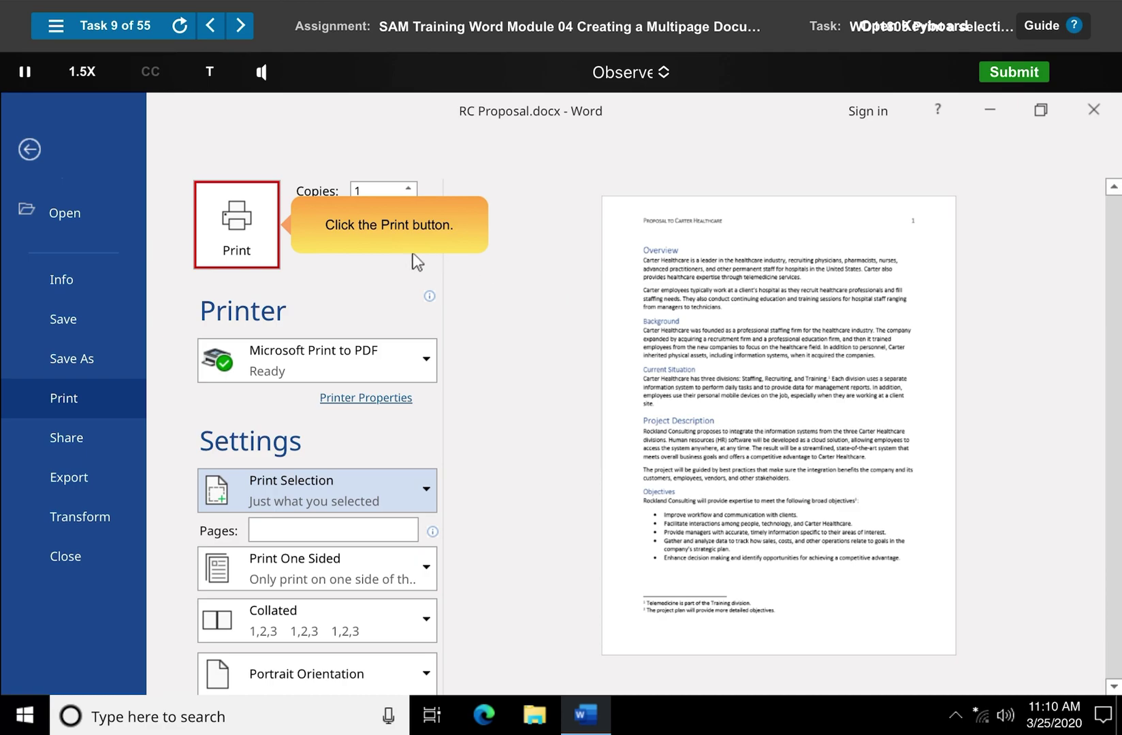
click(238, 225)
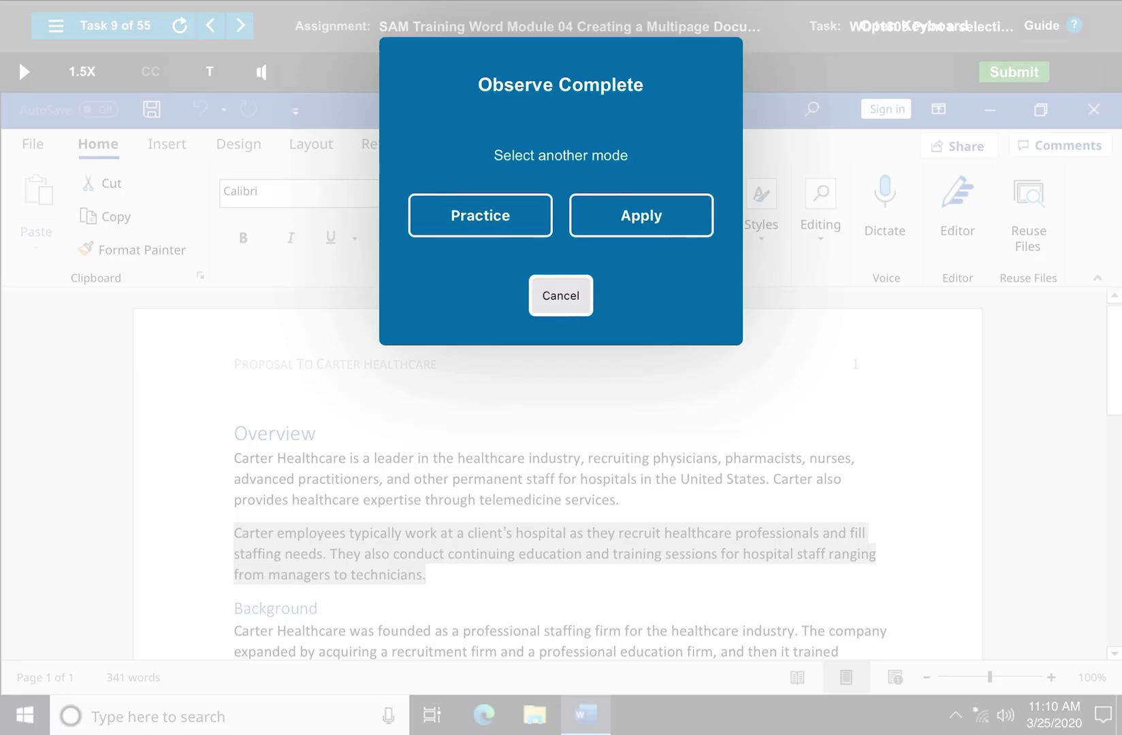
Change the page height from 11" to 5.5" under More Paper Sizes, making an 8.5" x 5.5" page
key(Escape)
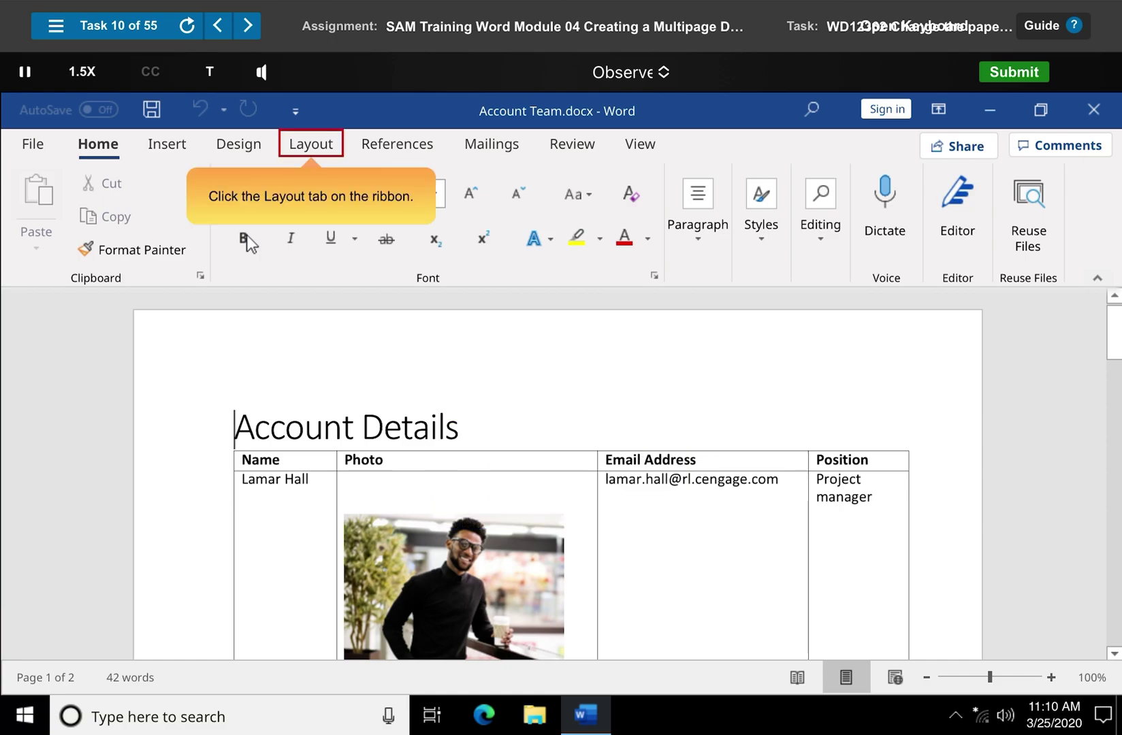
click(312, 146)
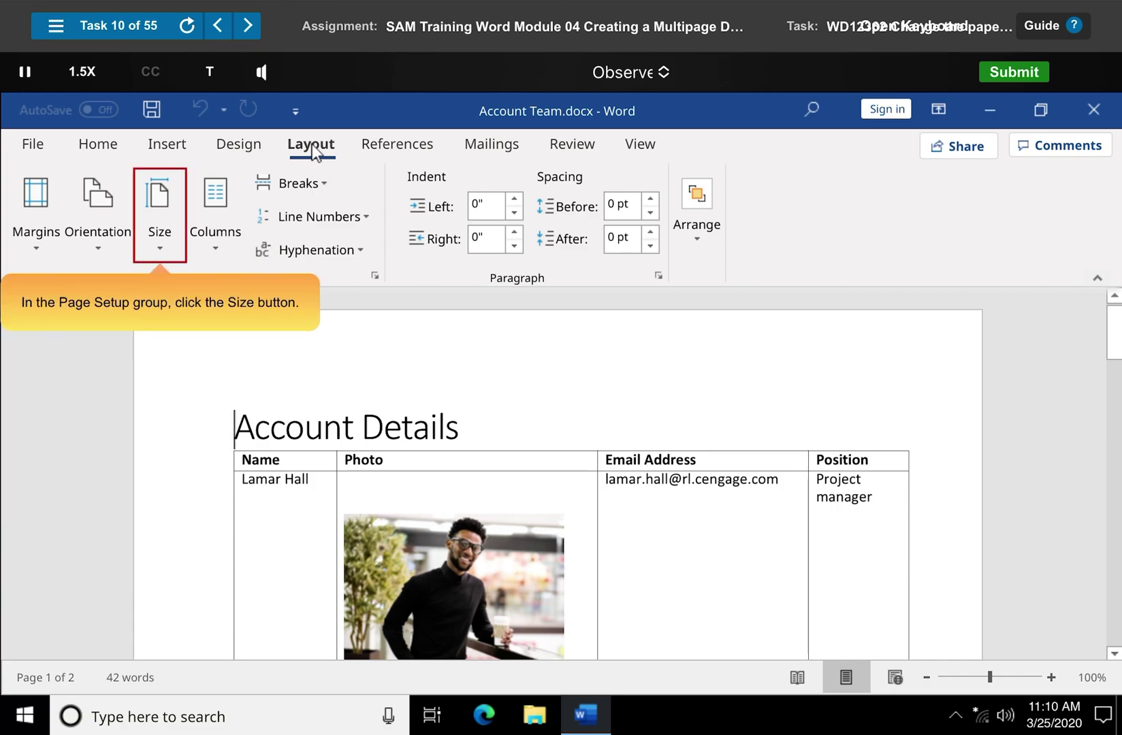
click(161, 216)
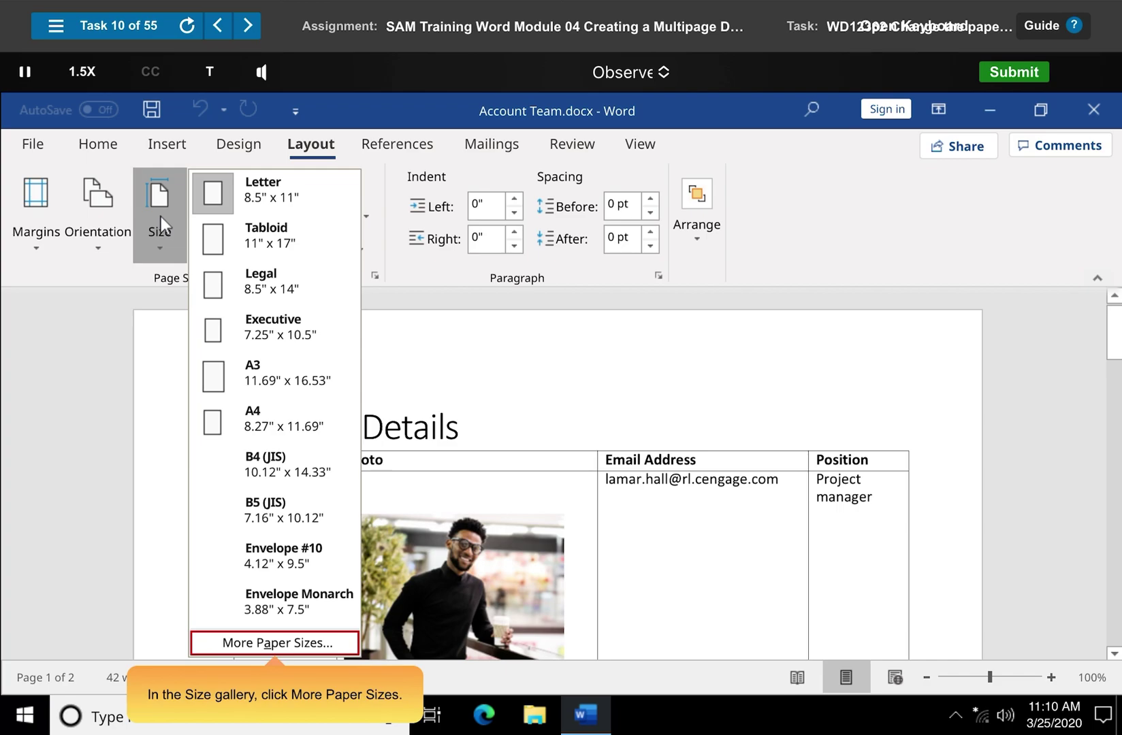
click(275, 642)
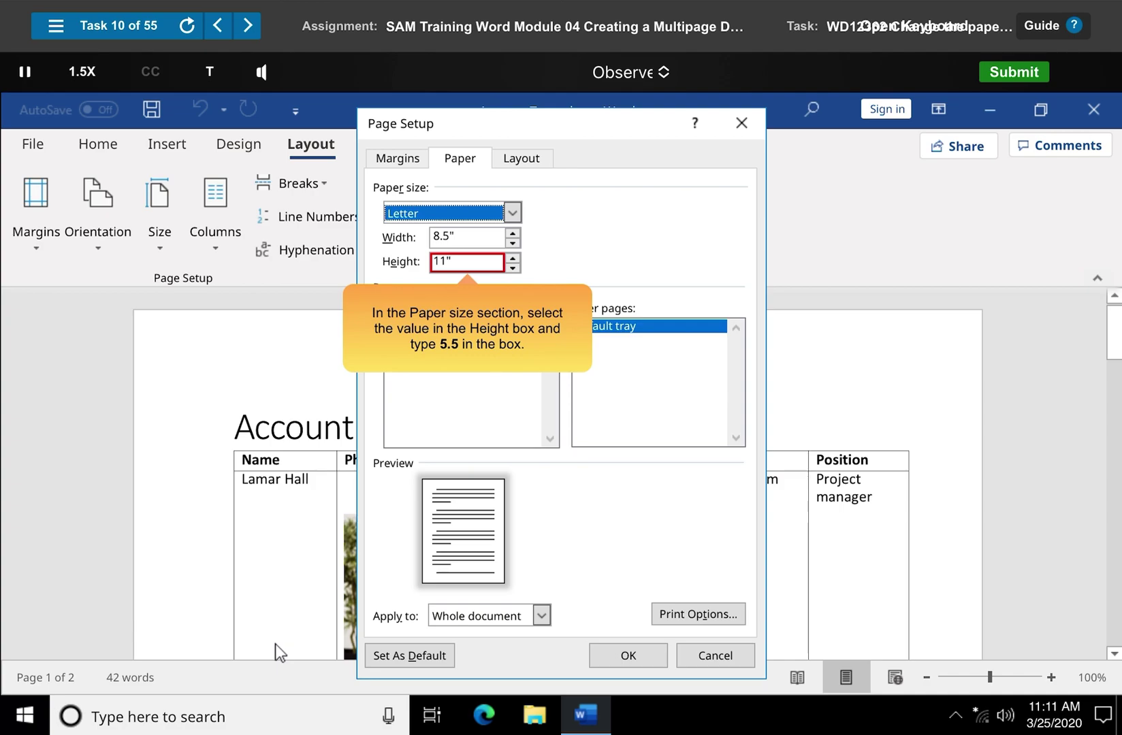
click(432, 257)
drag(432, 261, 481, 267)
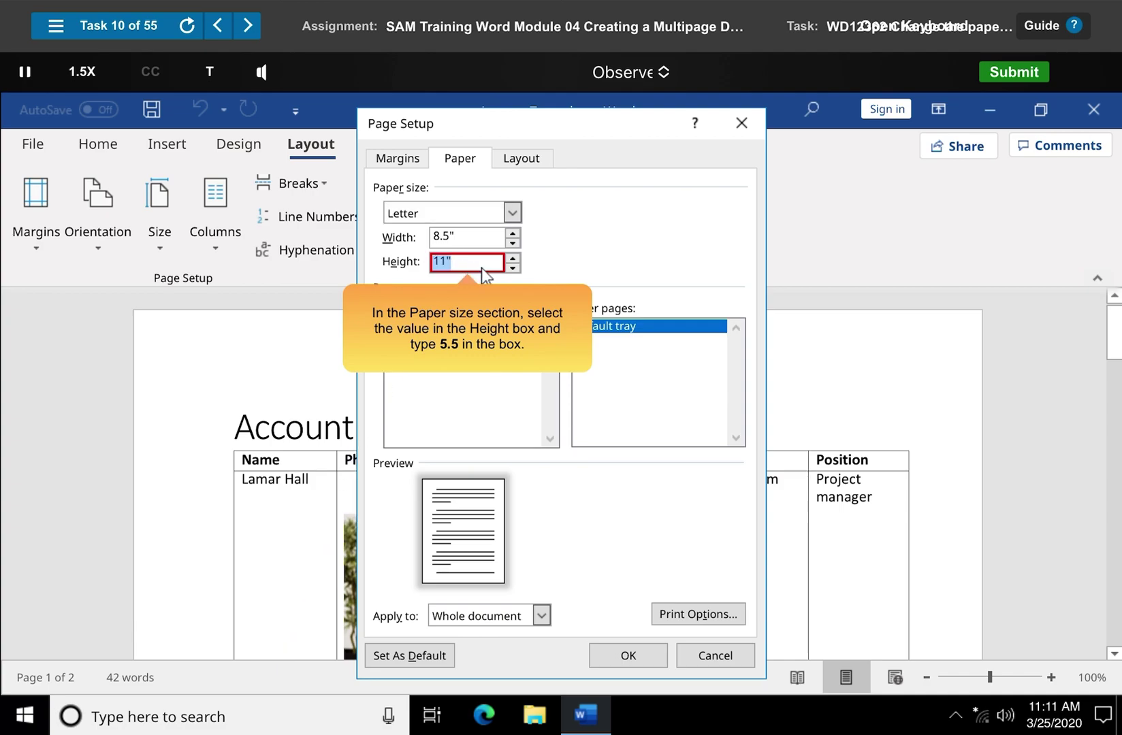
text(5.5)
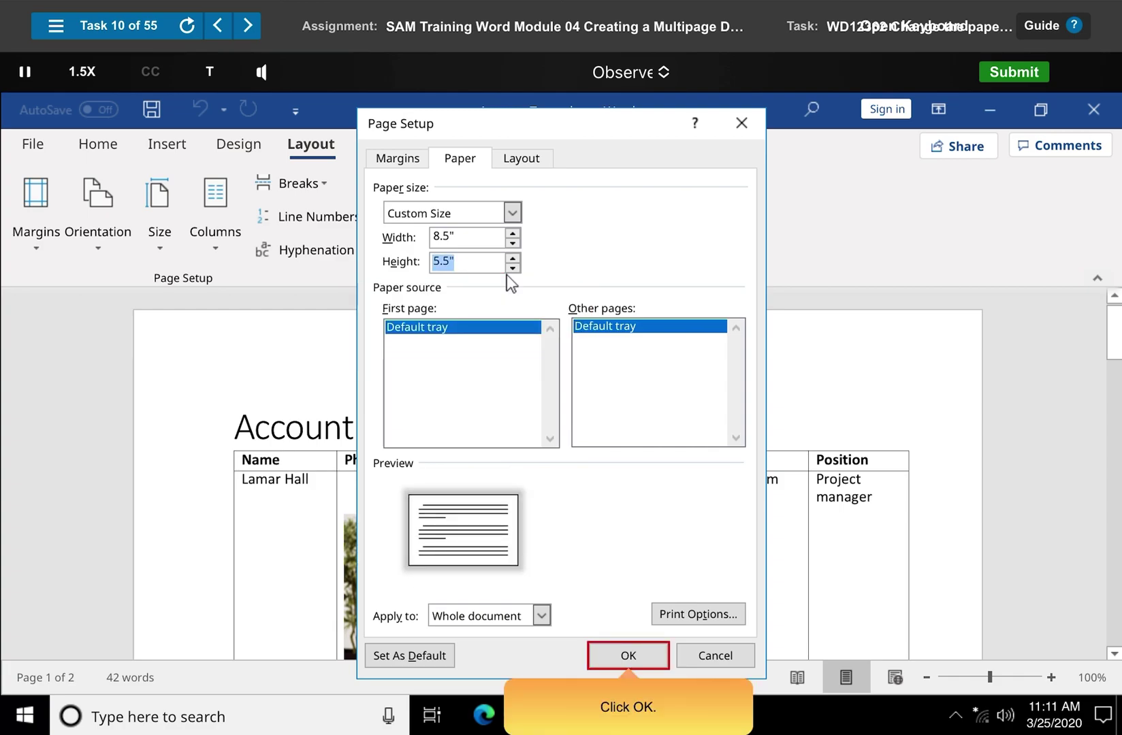
click(629, 660)
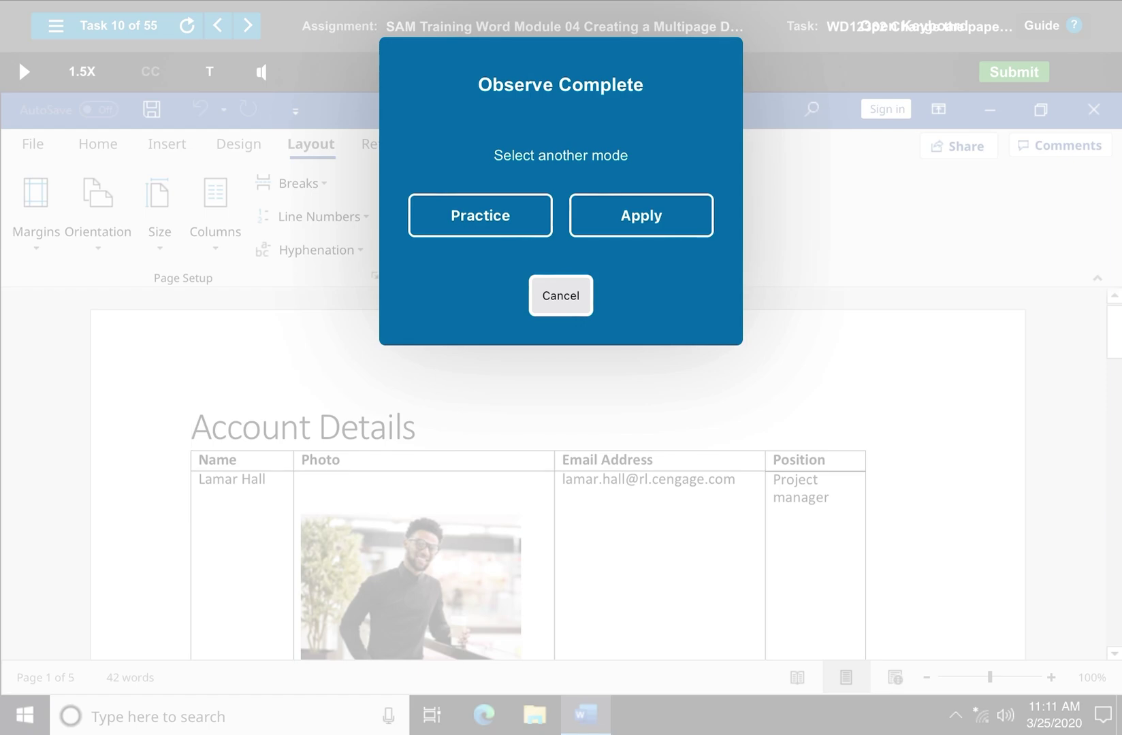
Save the numbered Plan for Success heading's formatting as a new style named 'Steps'
key(Return)
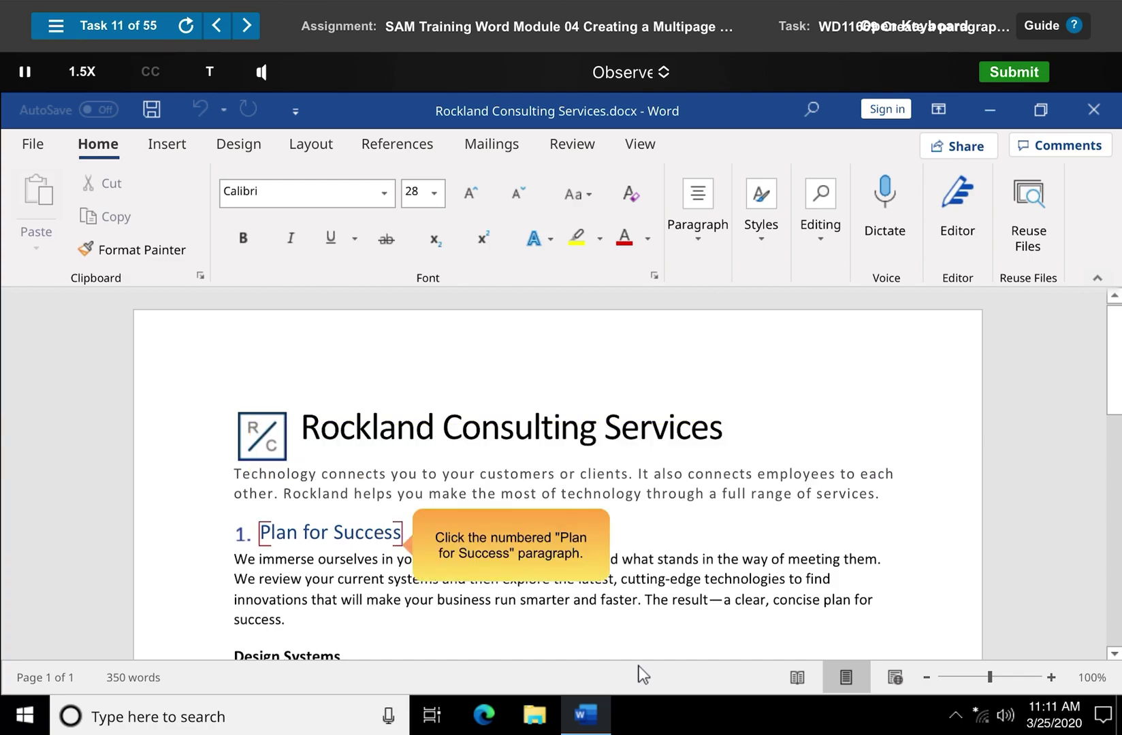
click(303, 533)
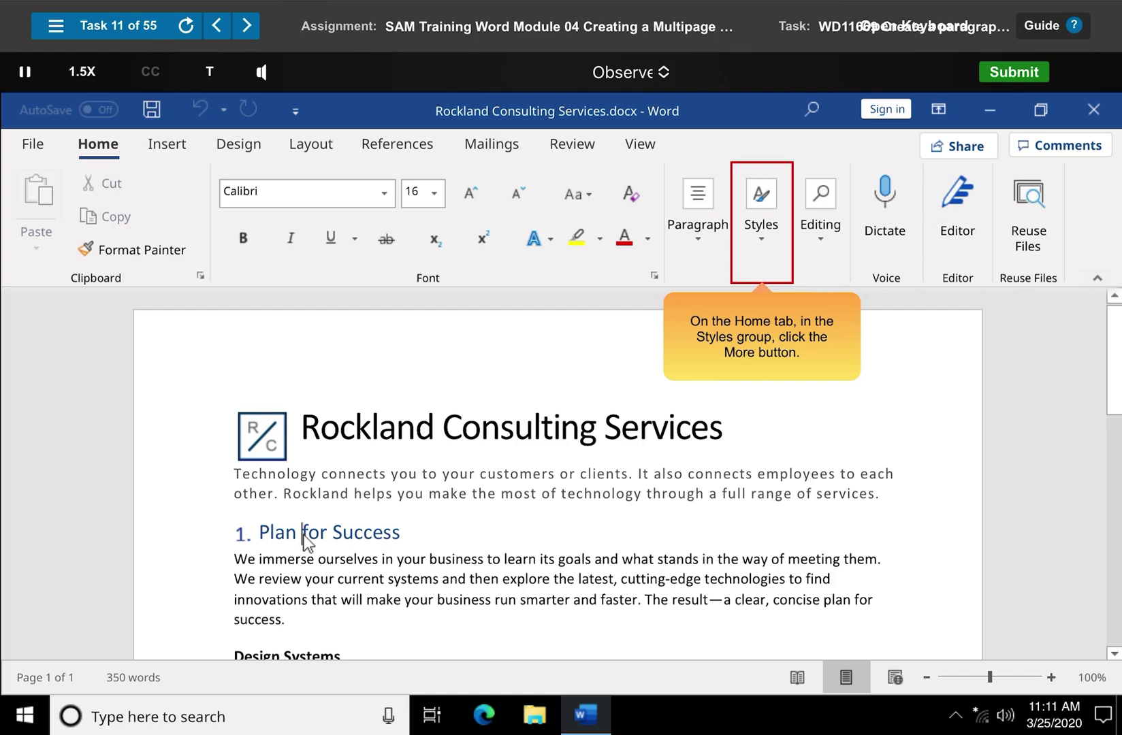
click(763, 224)
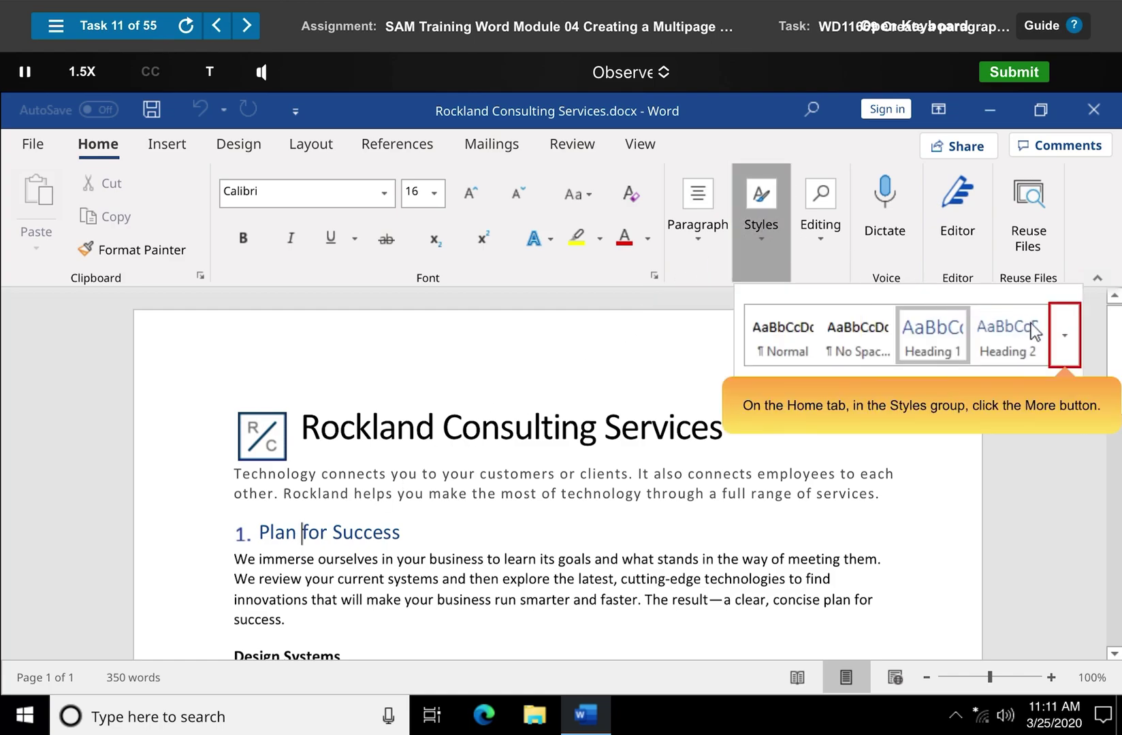
click(1065, 335)
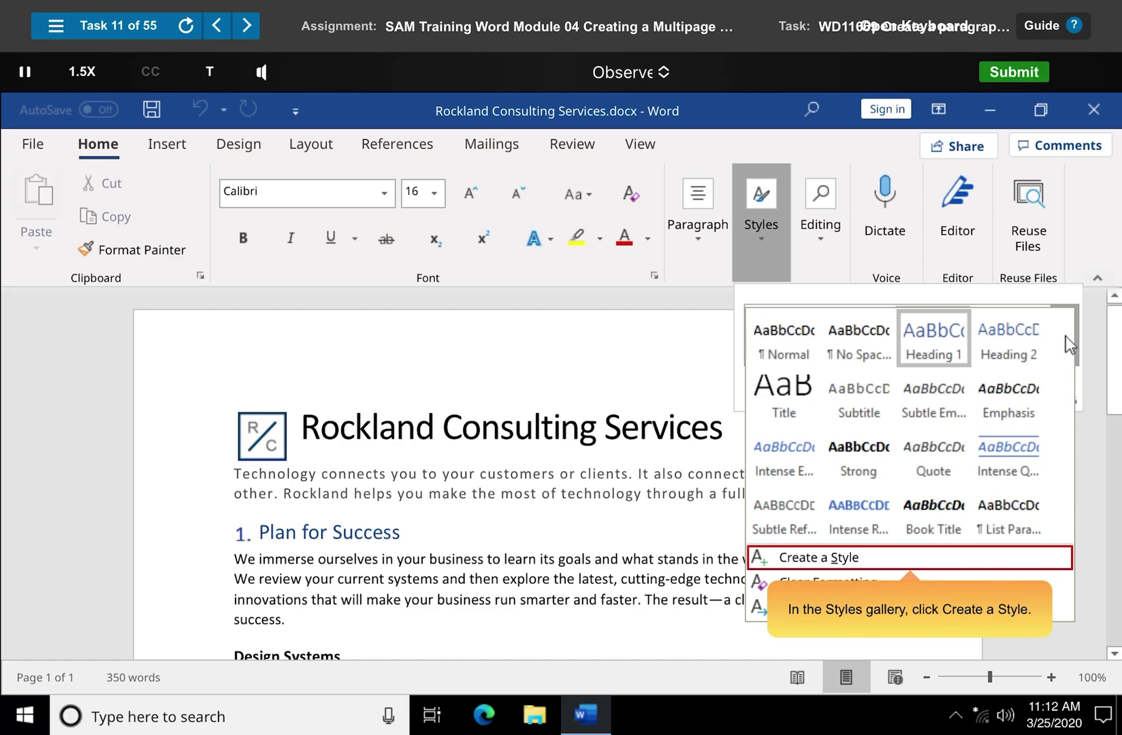
click(913, 566)
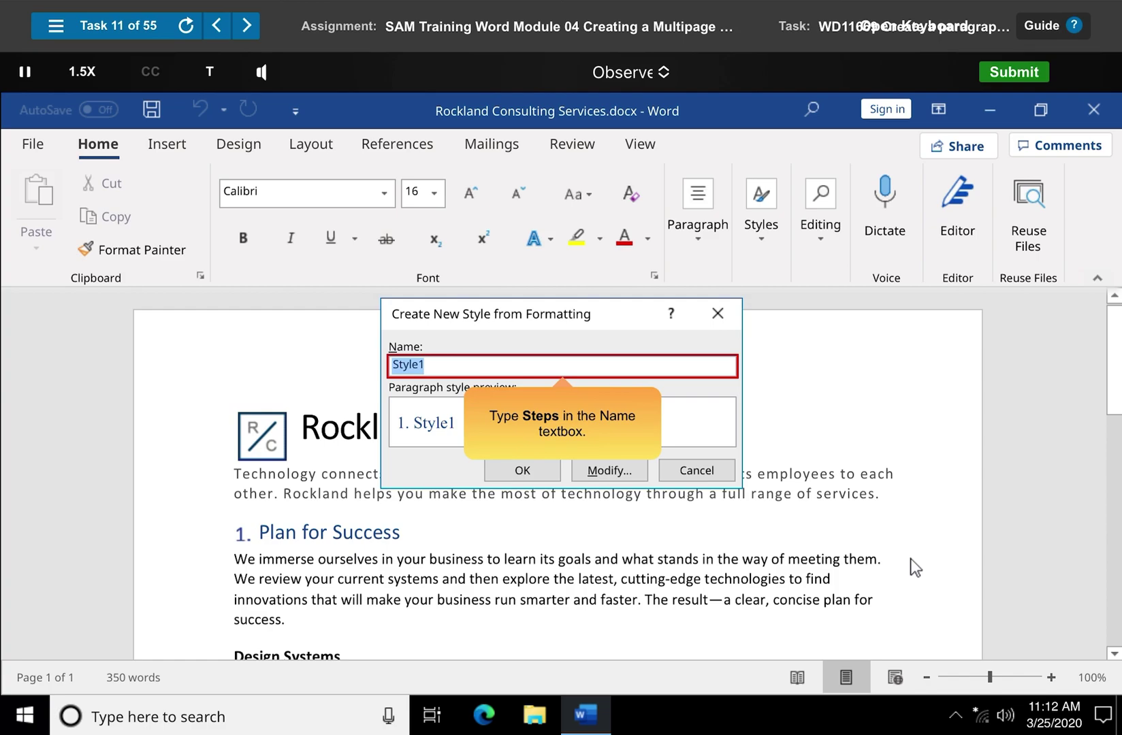
text(Steps)
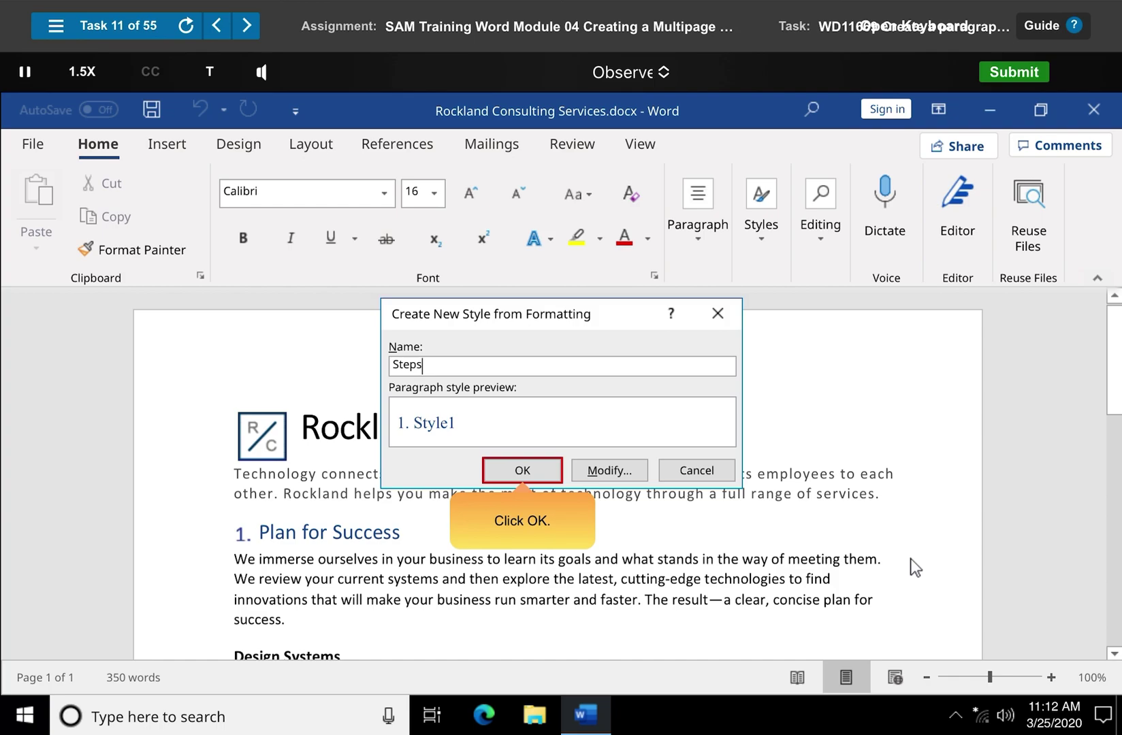
click(528, 475)
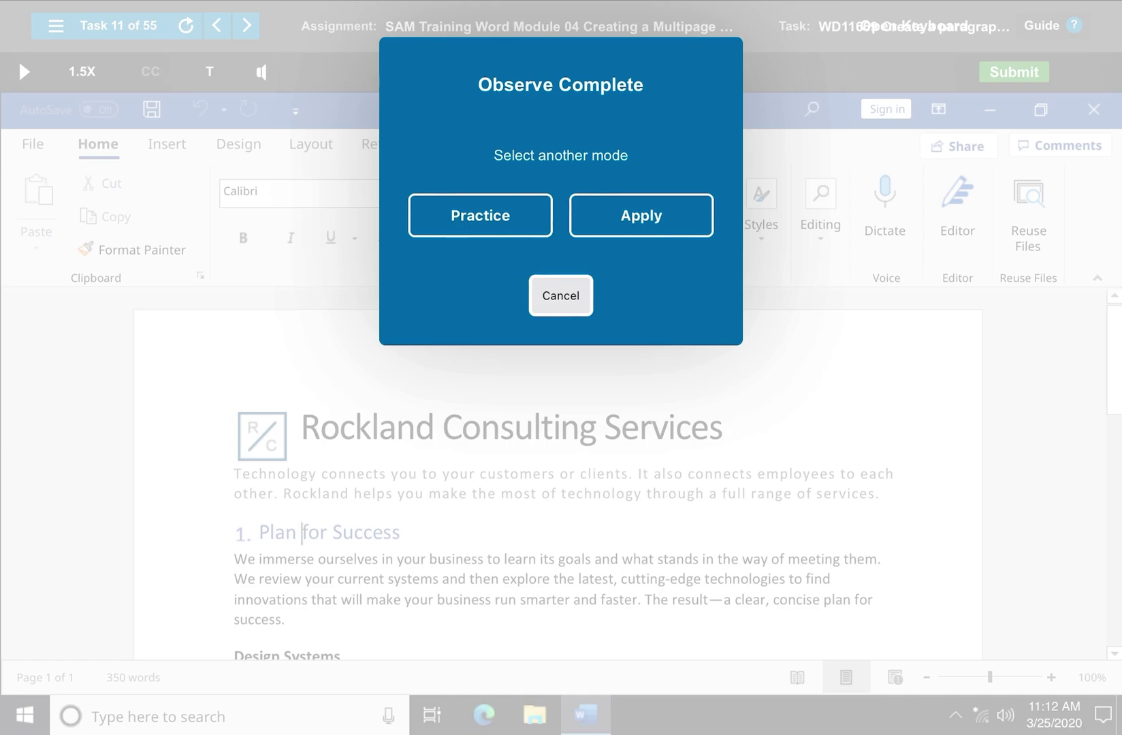
Dismiss the completion prompts to finish the styles lesson and reach Task 12
key(Return)
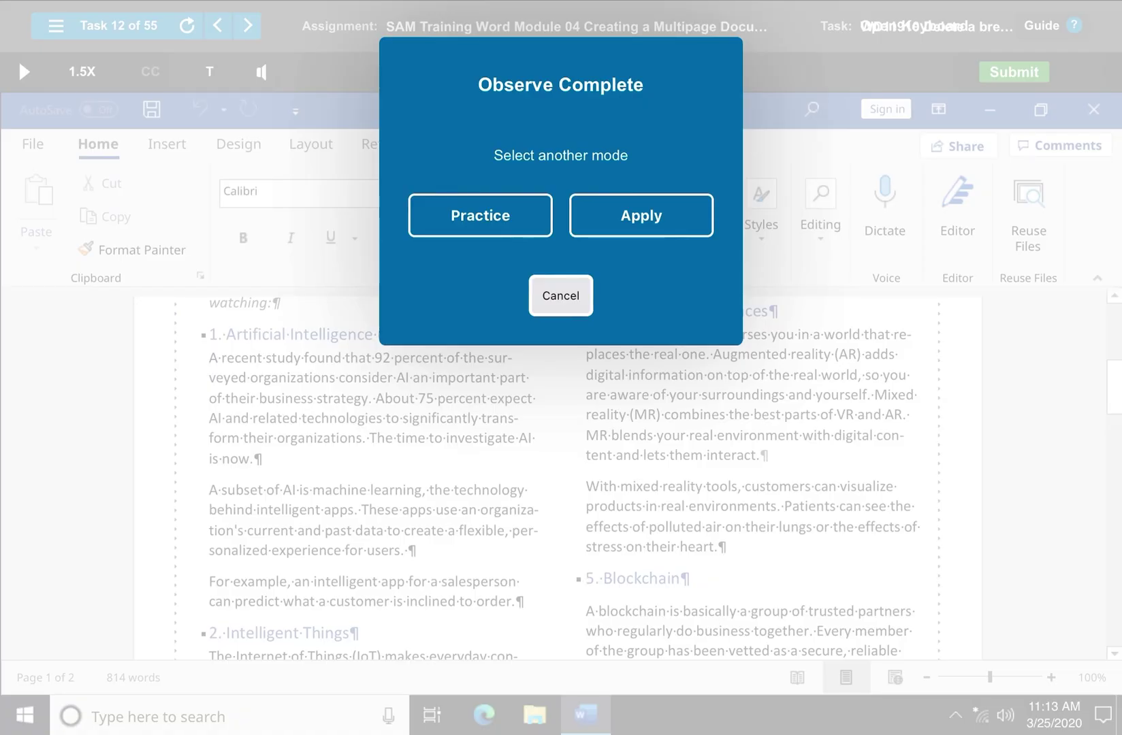
key(Escape)
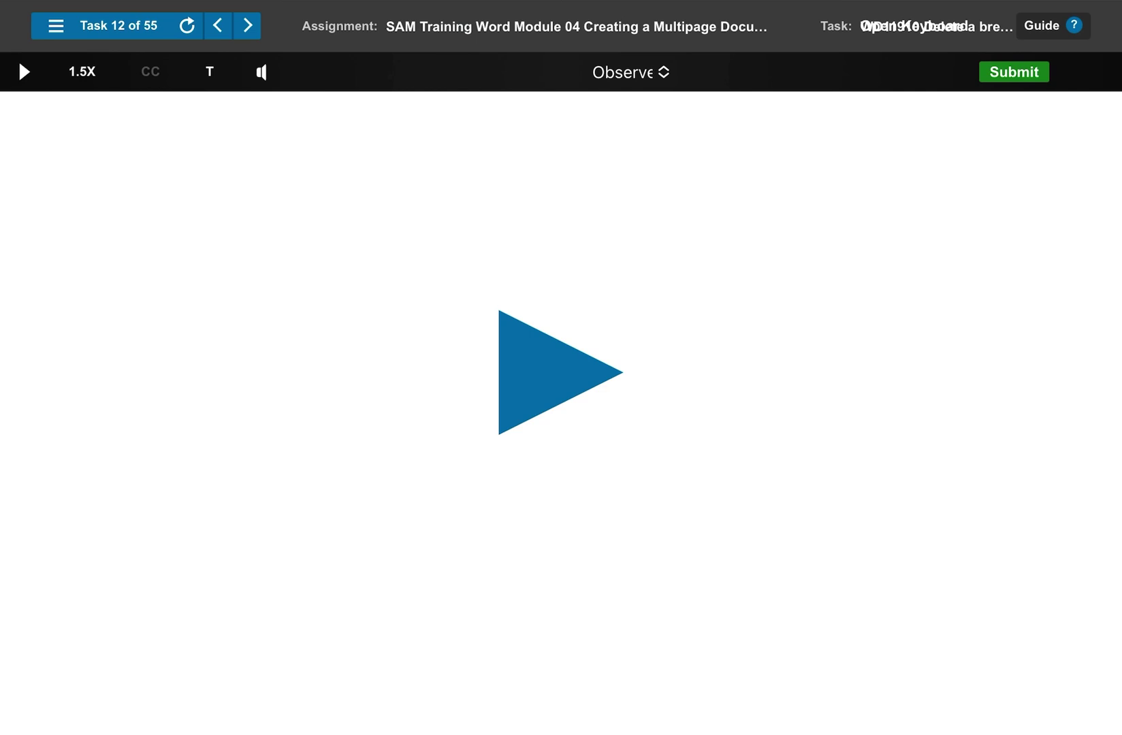
Advance to Task 13 and add a Next Page section break before 4. Immersive Experiences
click(248, 25)
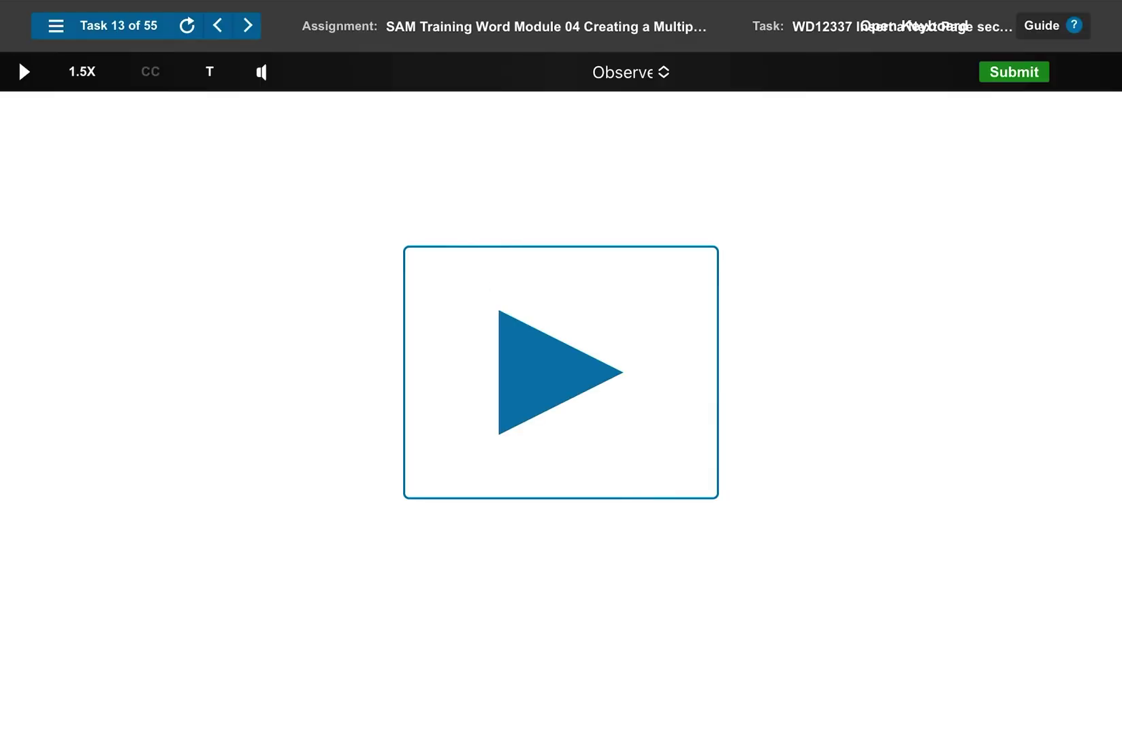
click(24, 70)
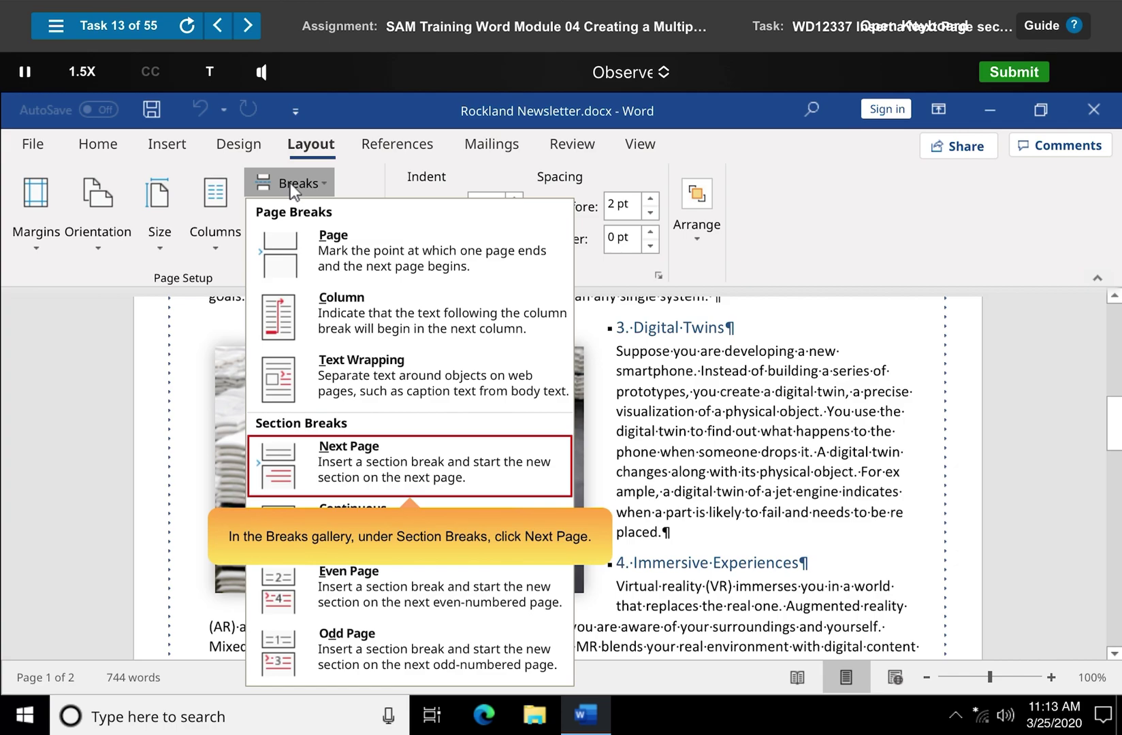
click(410, 468)
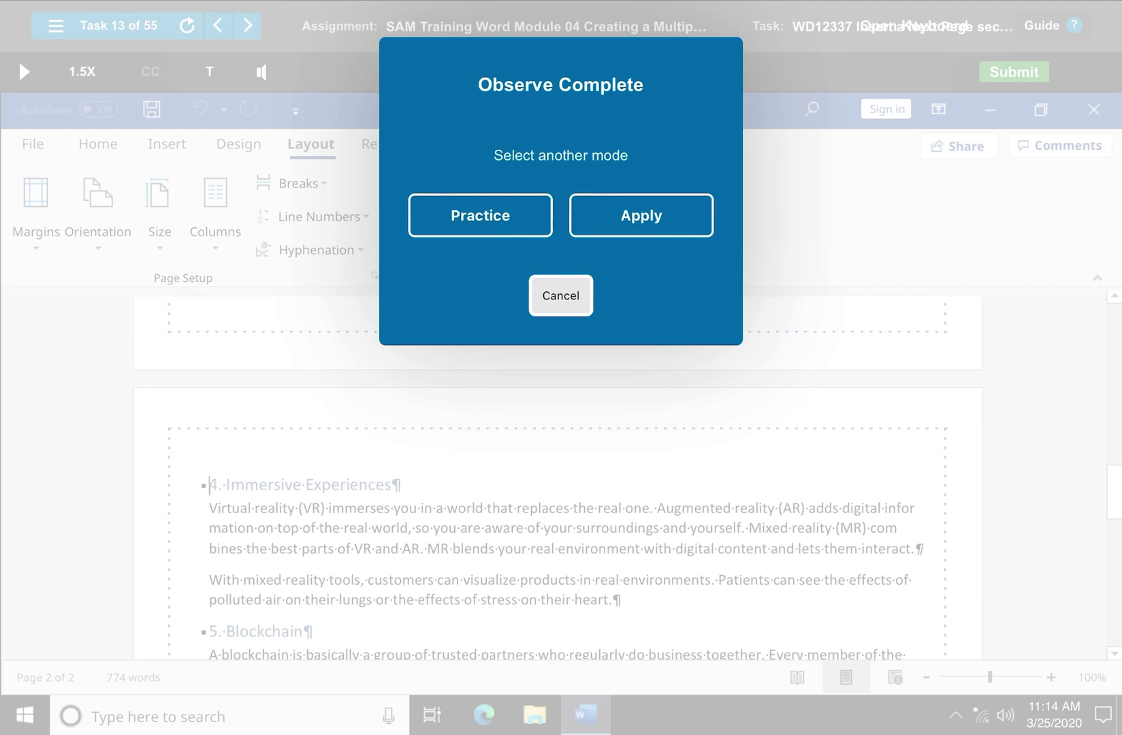
key(Escape)
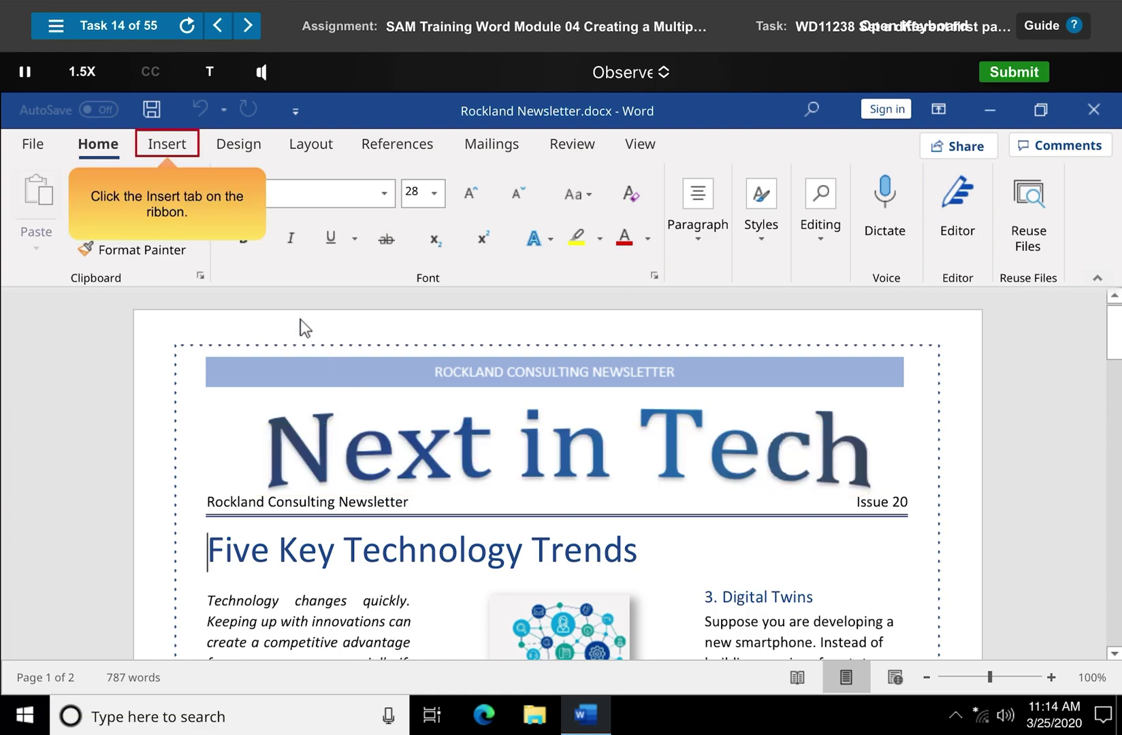
Edit the newsletter header, turn on Different First Page, and close the header
click(168, 153)
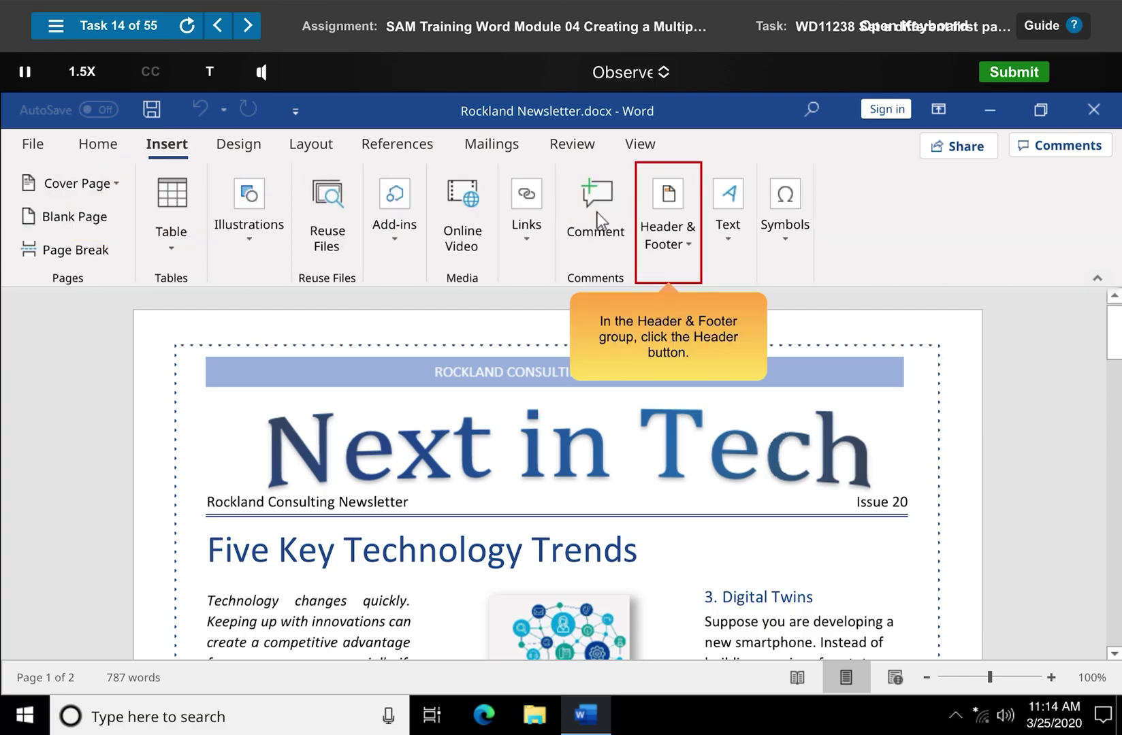
click(670, 227)
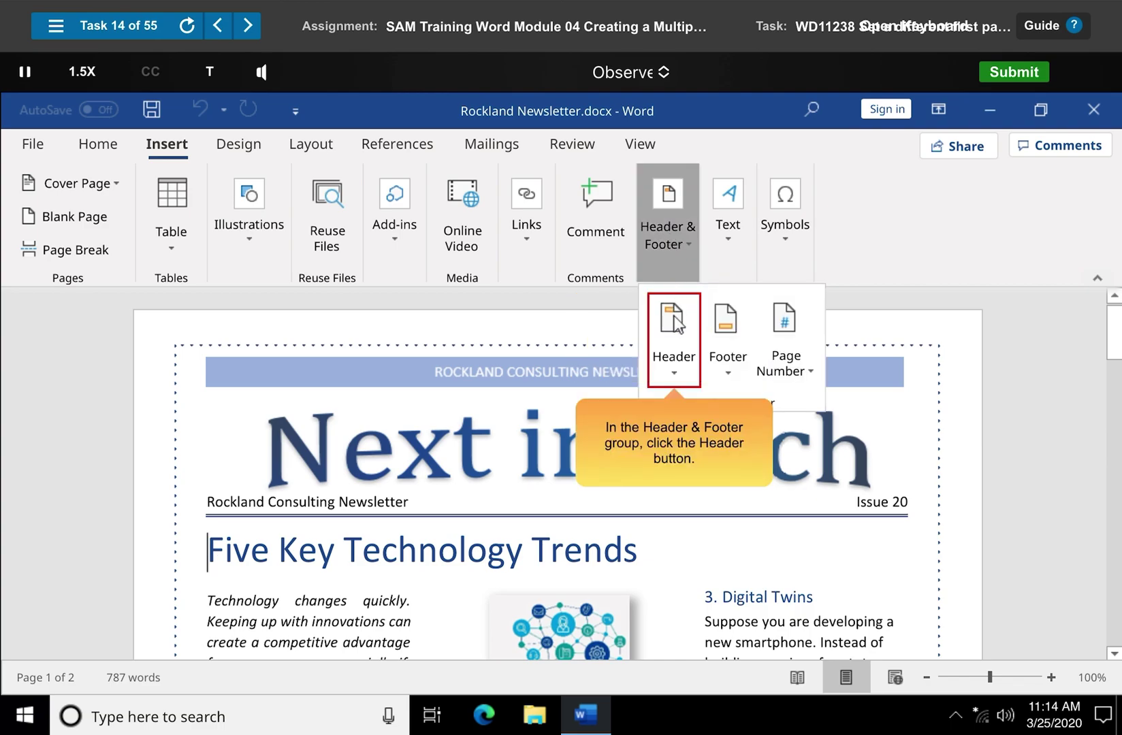
click(675, 341)
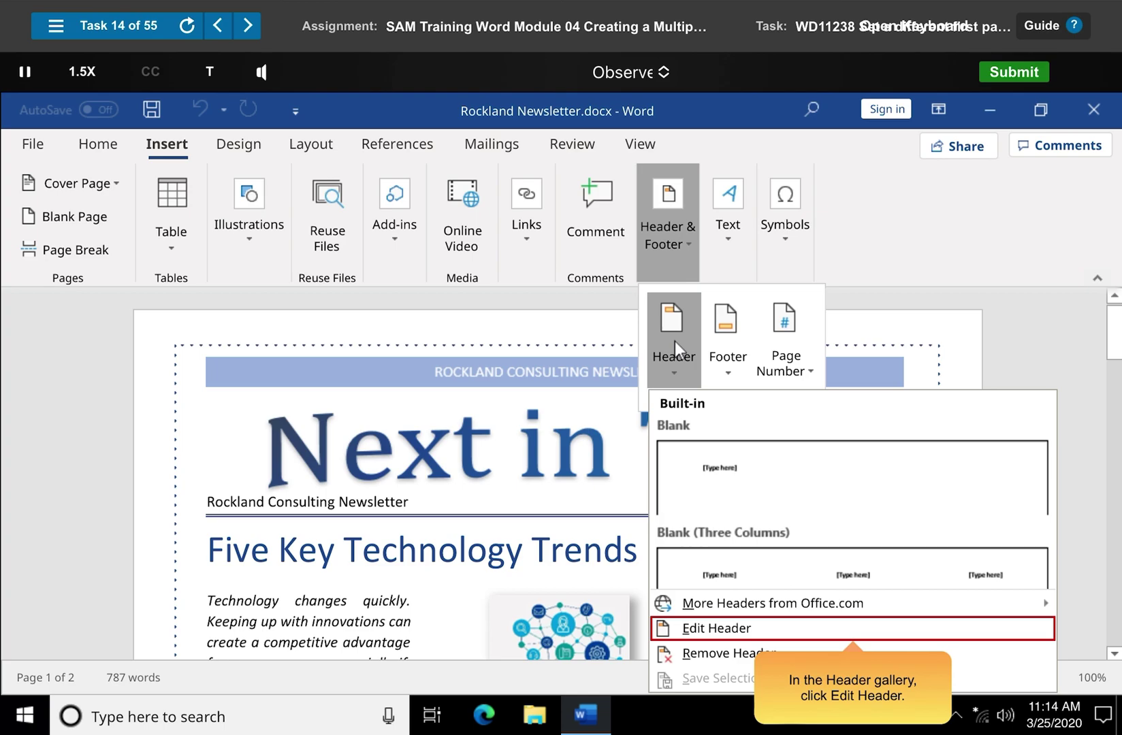
click(853, 629)
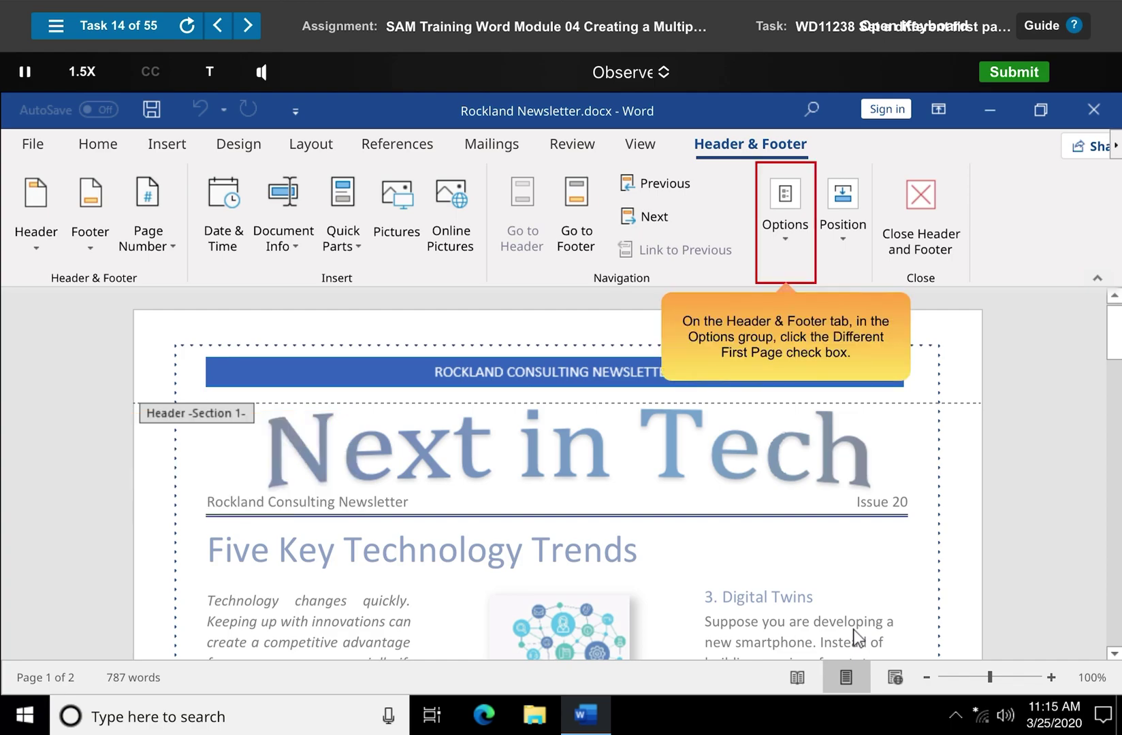
click(787, 223)
click(781, 308)
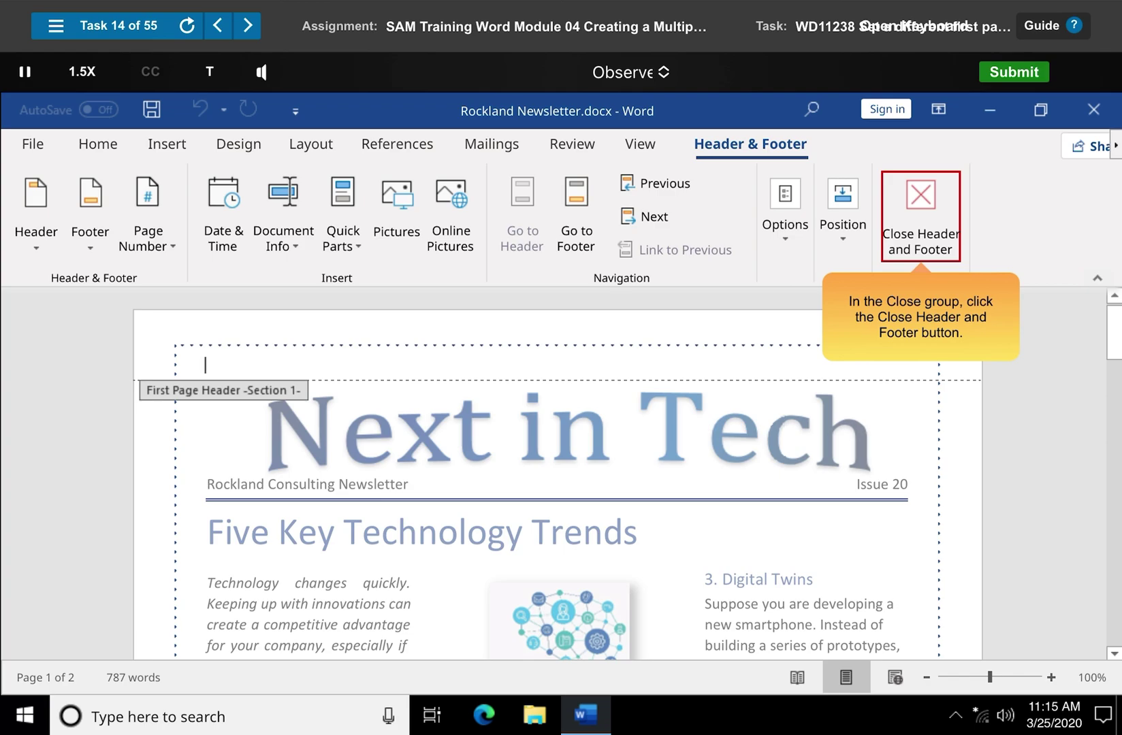
click(921, 218)
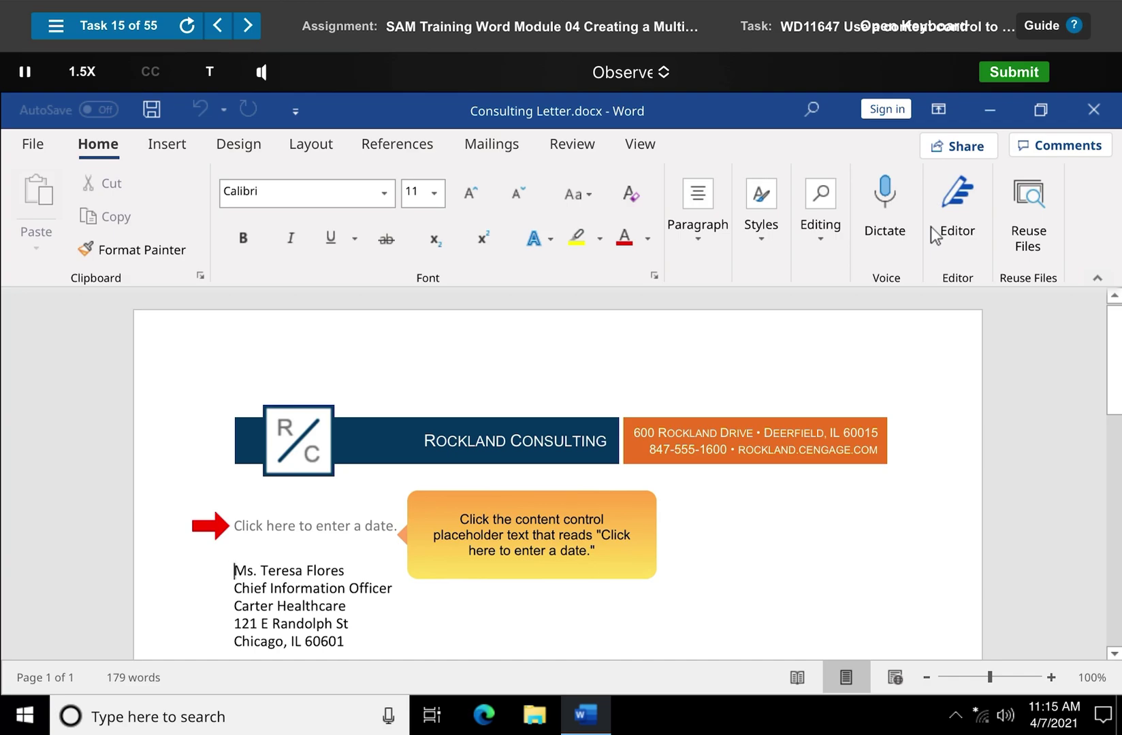
Pick April 7, 2021 from the date control's calendar in the consulting letter
click(234, 525)
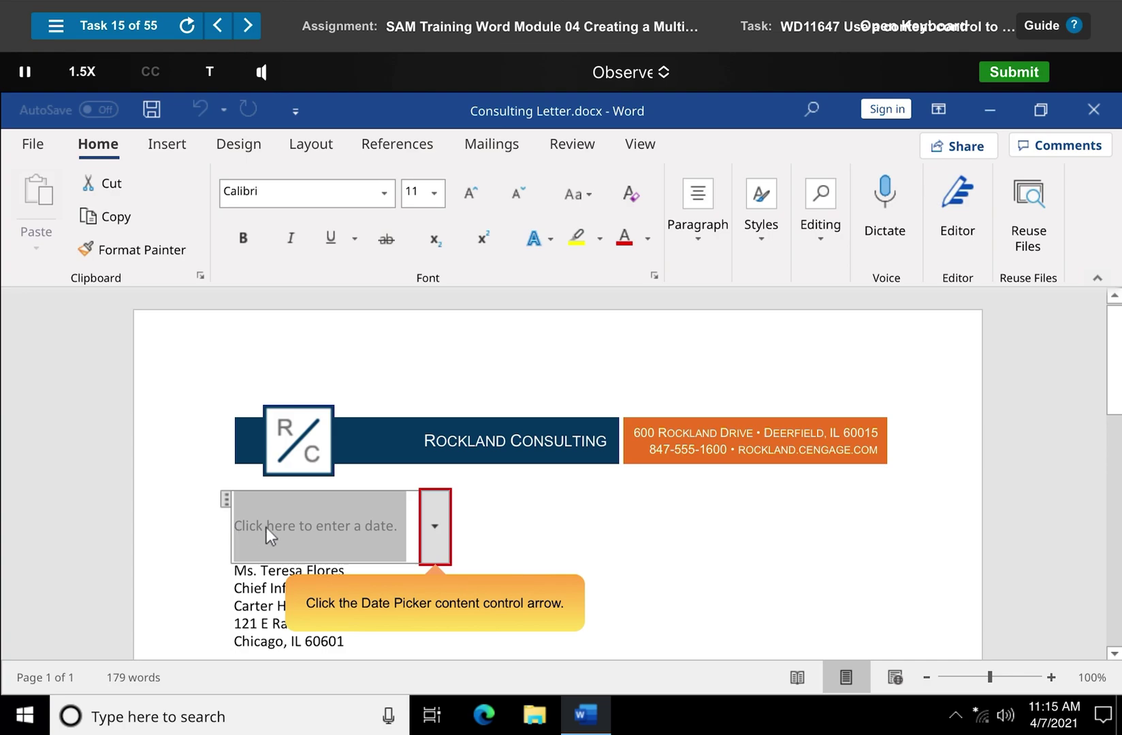
click(436, 528)
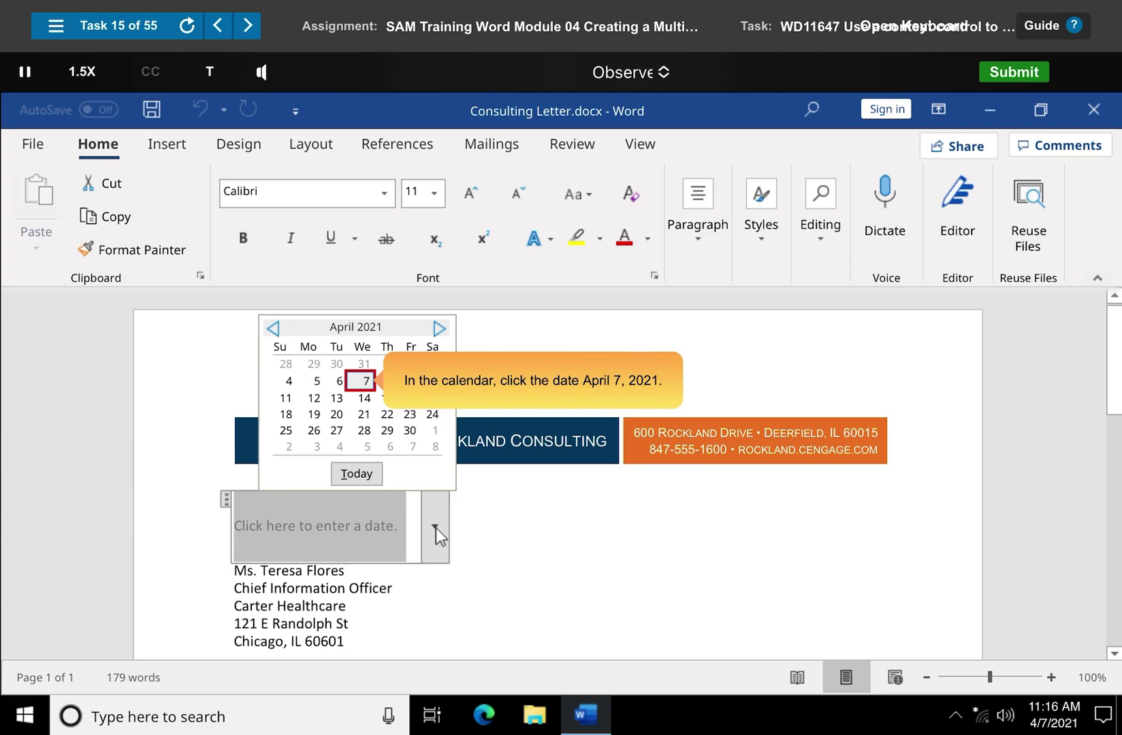
click(361, 382)
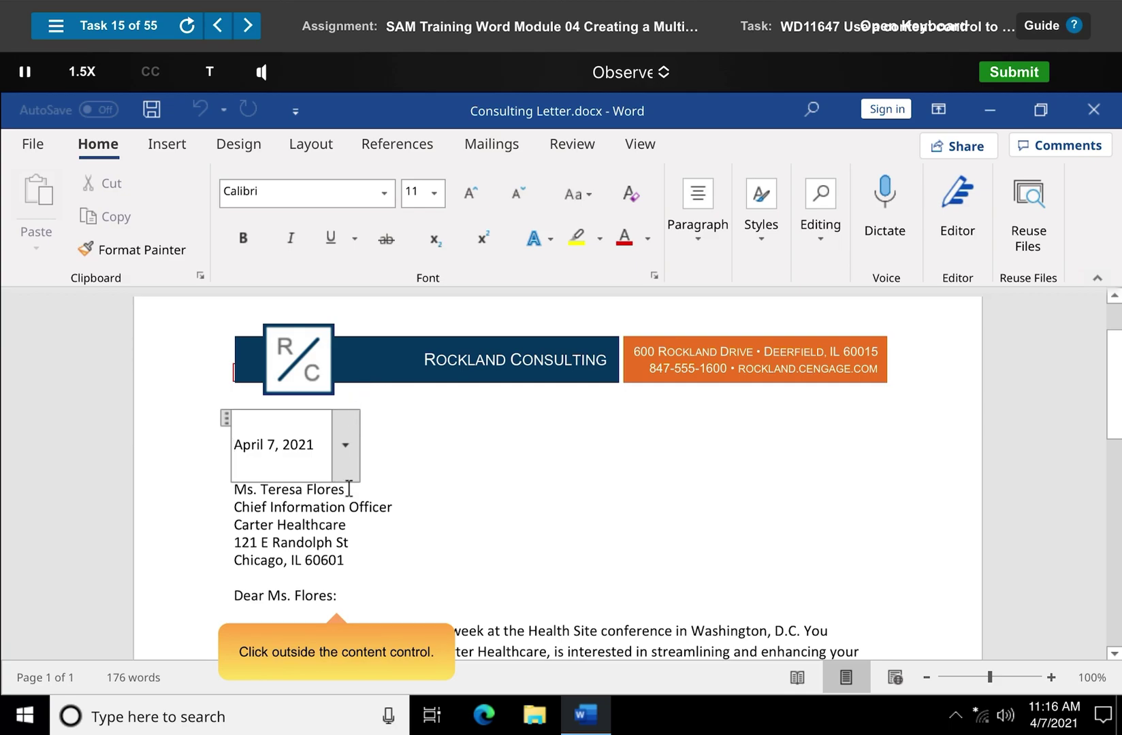
click(337, 595)
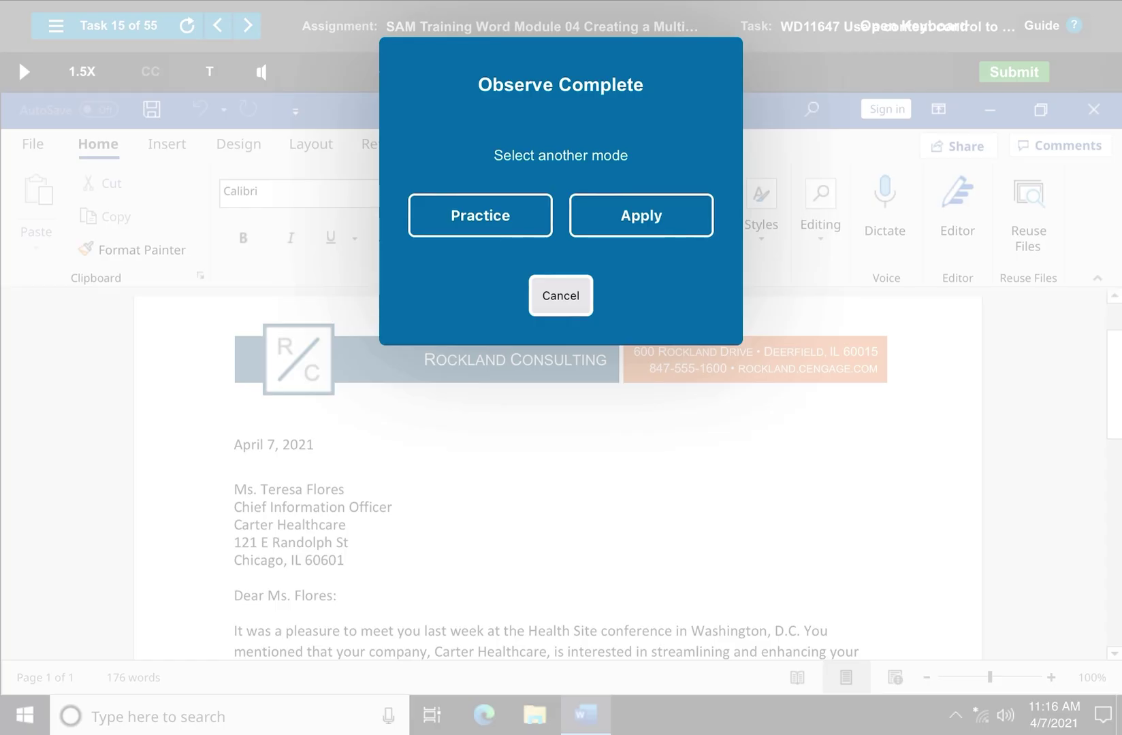
key(Escape)
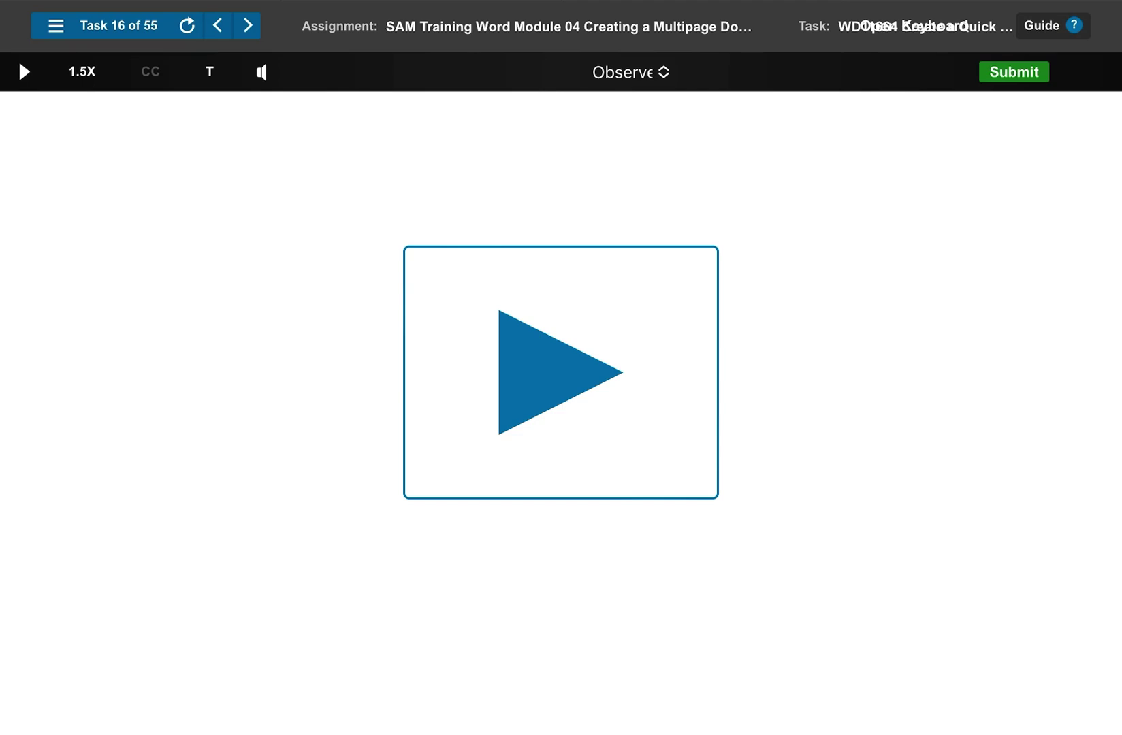
key(space)
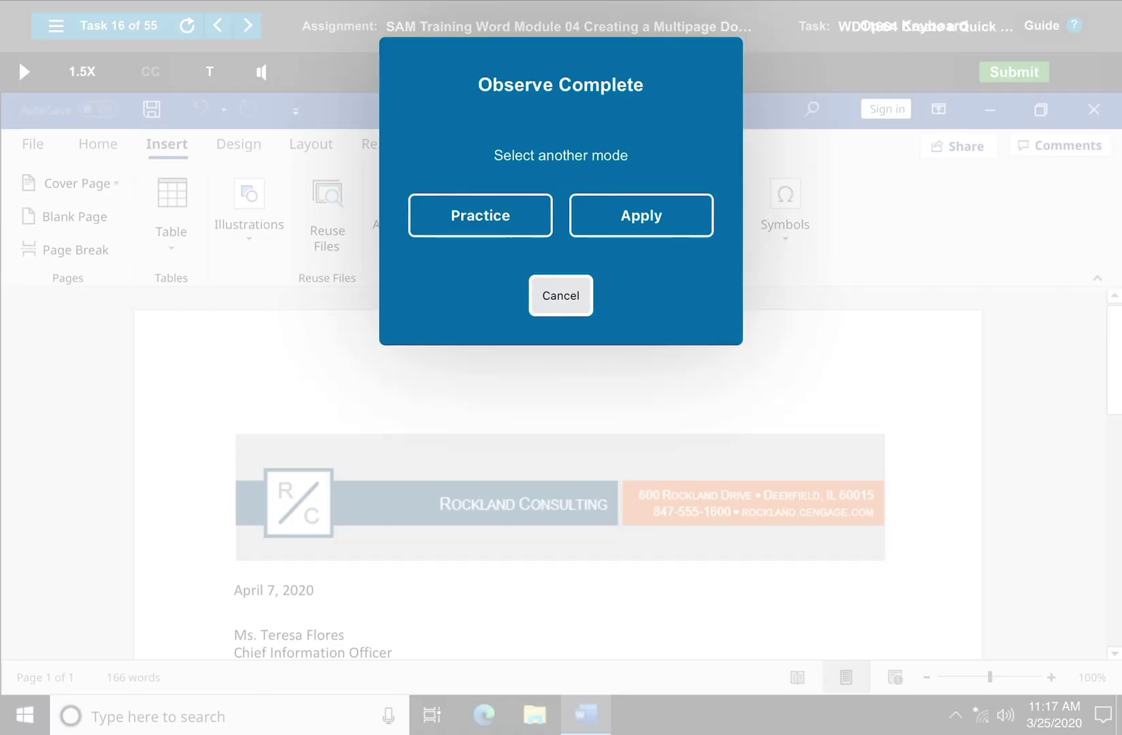
key(Return)
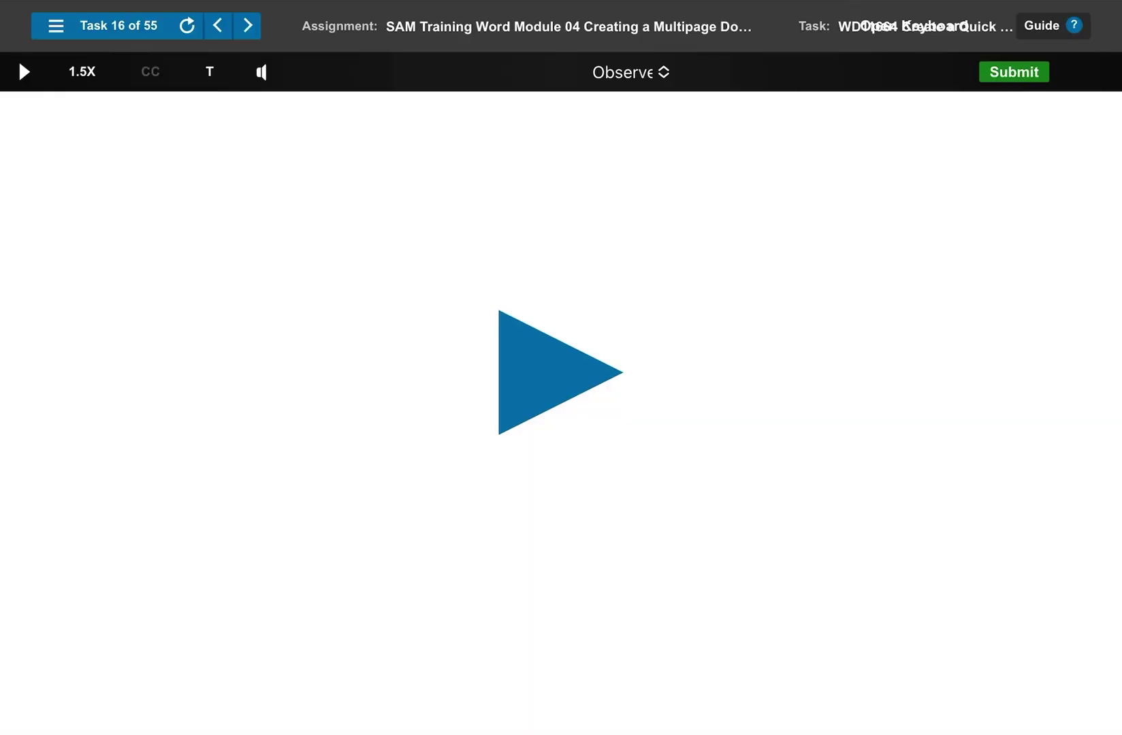
click(217, 25)
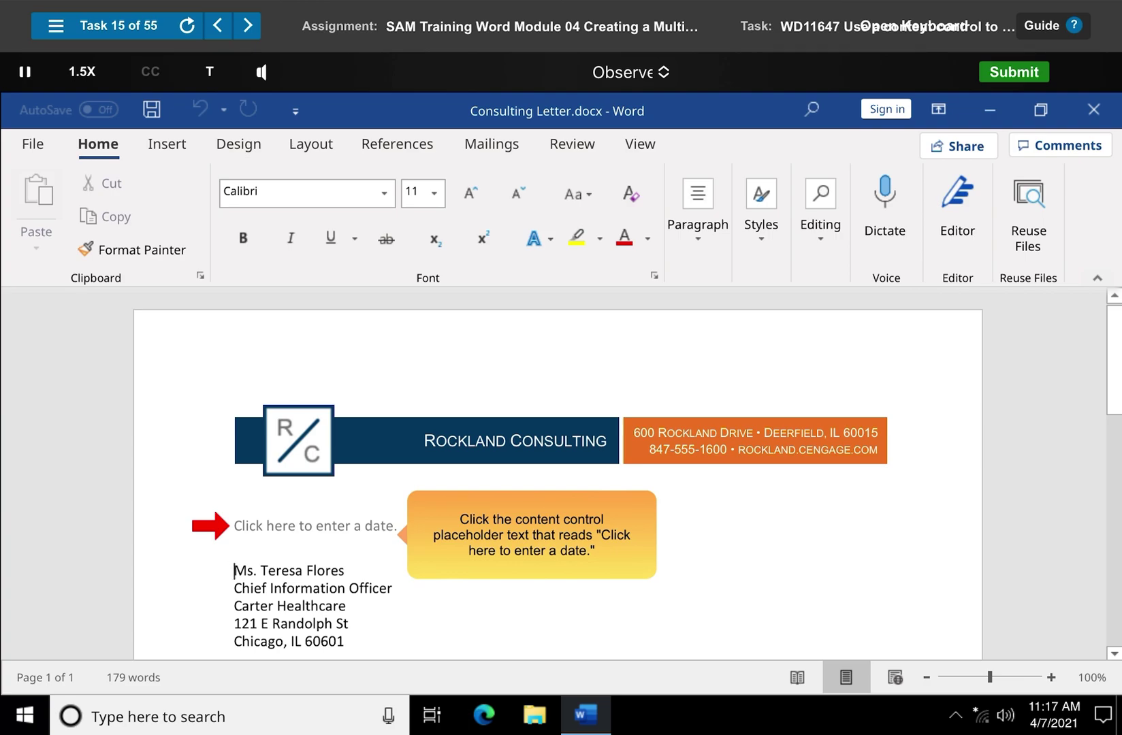
Choose 7 in the April 2021 calendar of the letter's date control, then deselect it
click(234, 527)
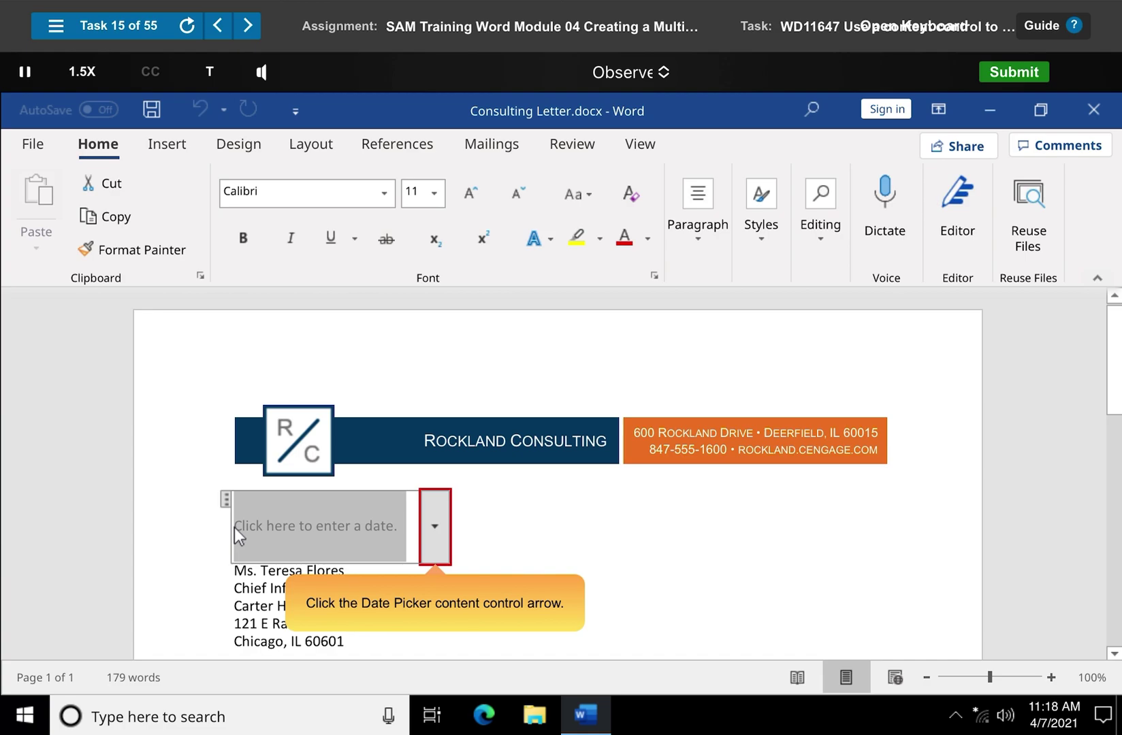
click(435, 528)
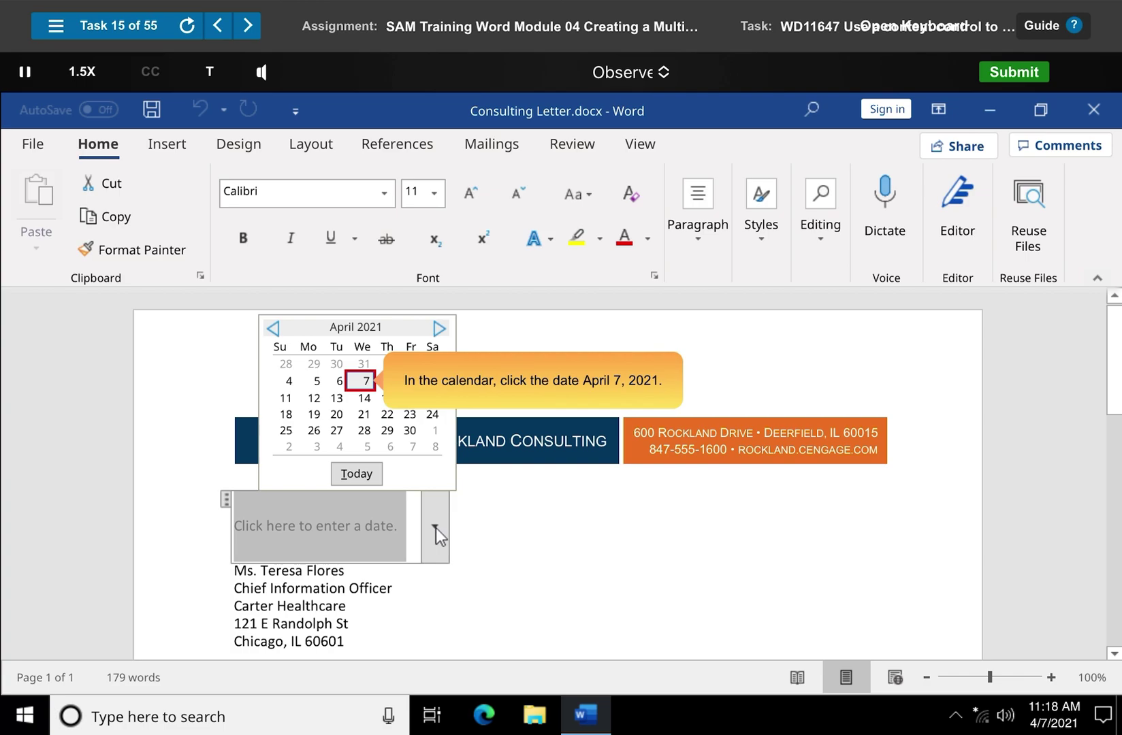
click(363, 383)
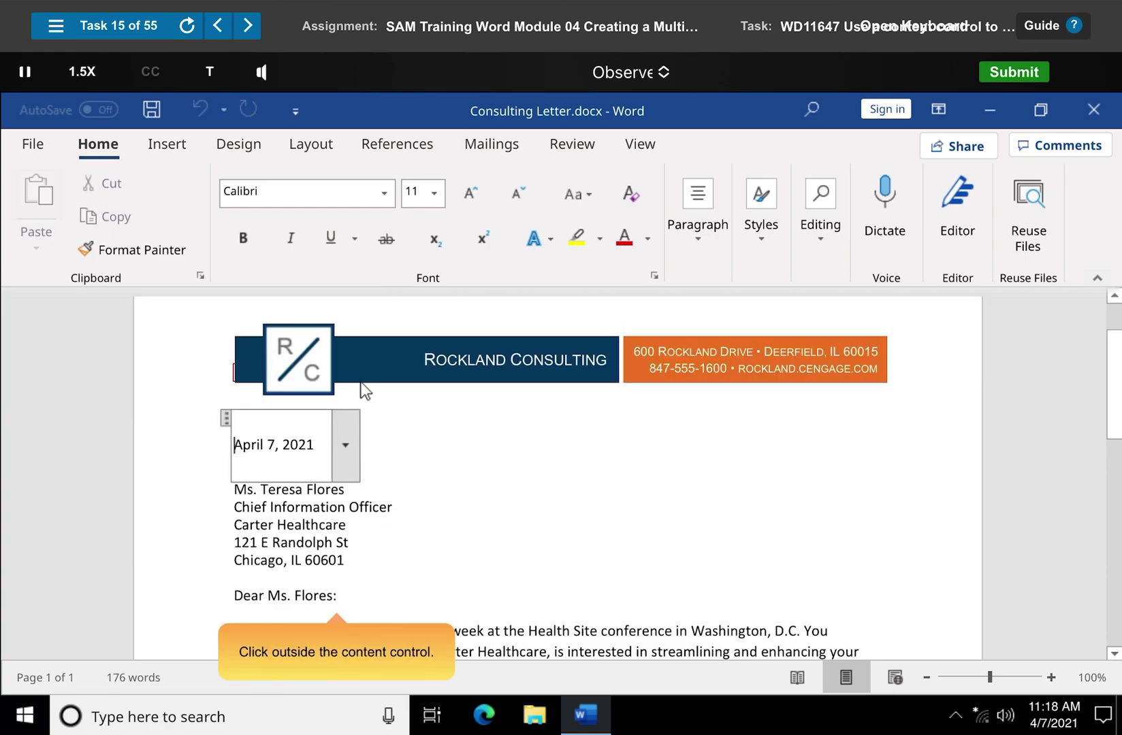
click(336, 597)
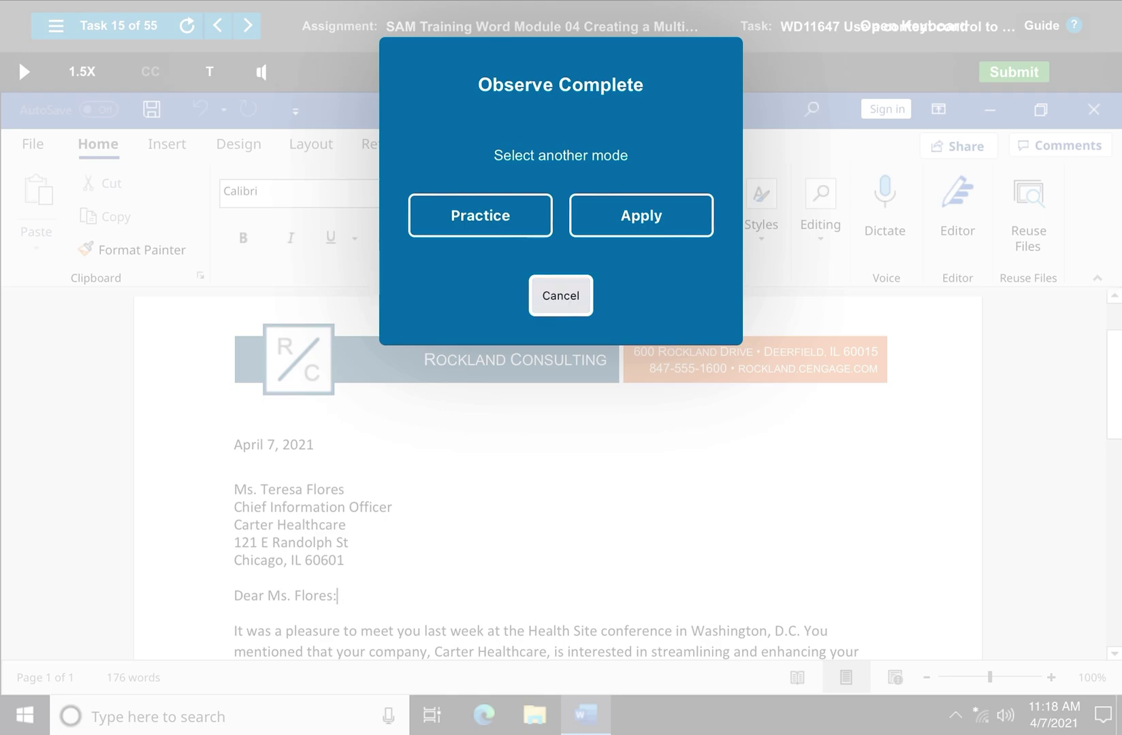
On Task 16, save the logo-and-address paragraph to the Quick Part Gallery as 'Letterhead'
key(Escape)
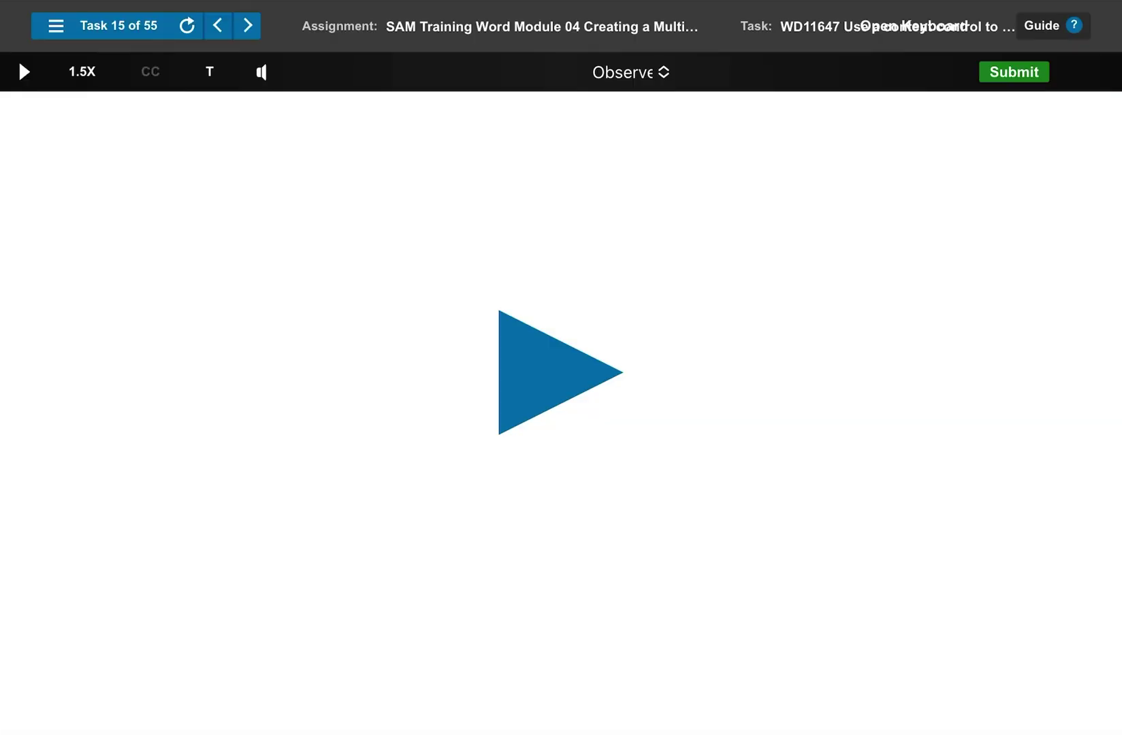
click(247, 25)
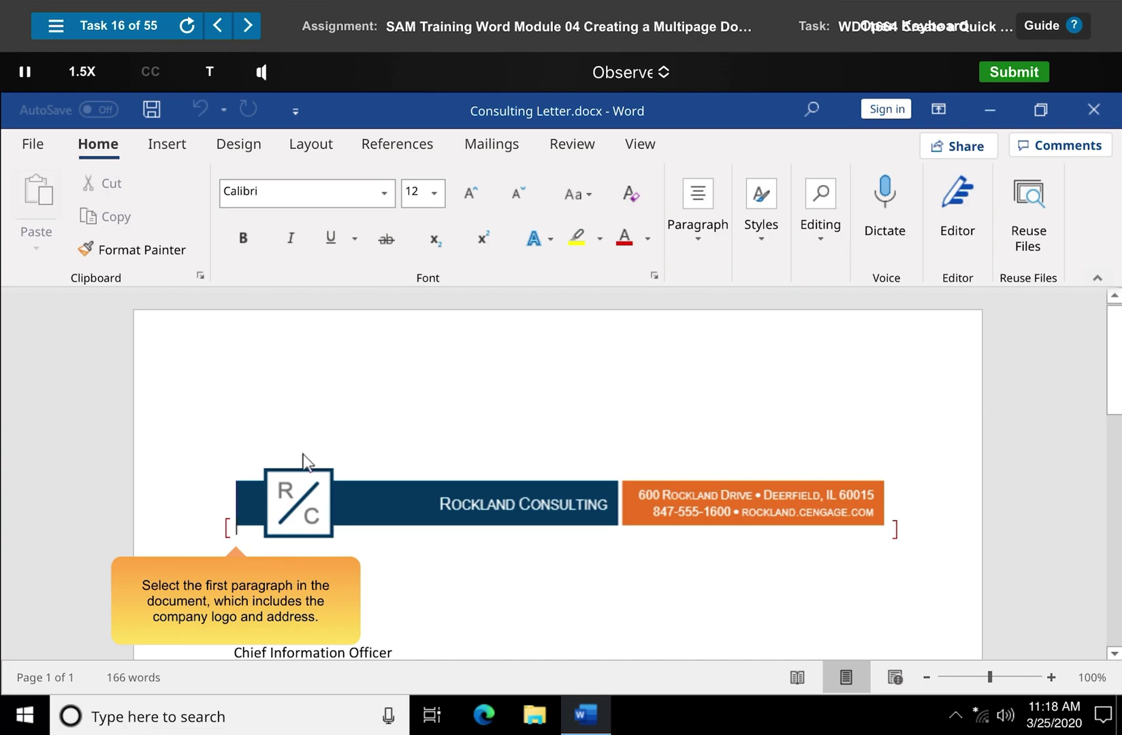
drag(237, 531, 896, 530)
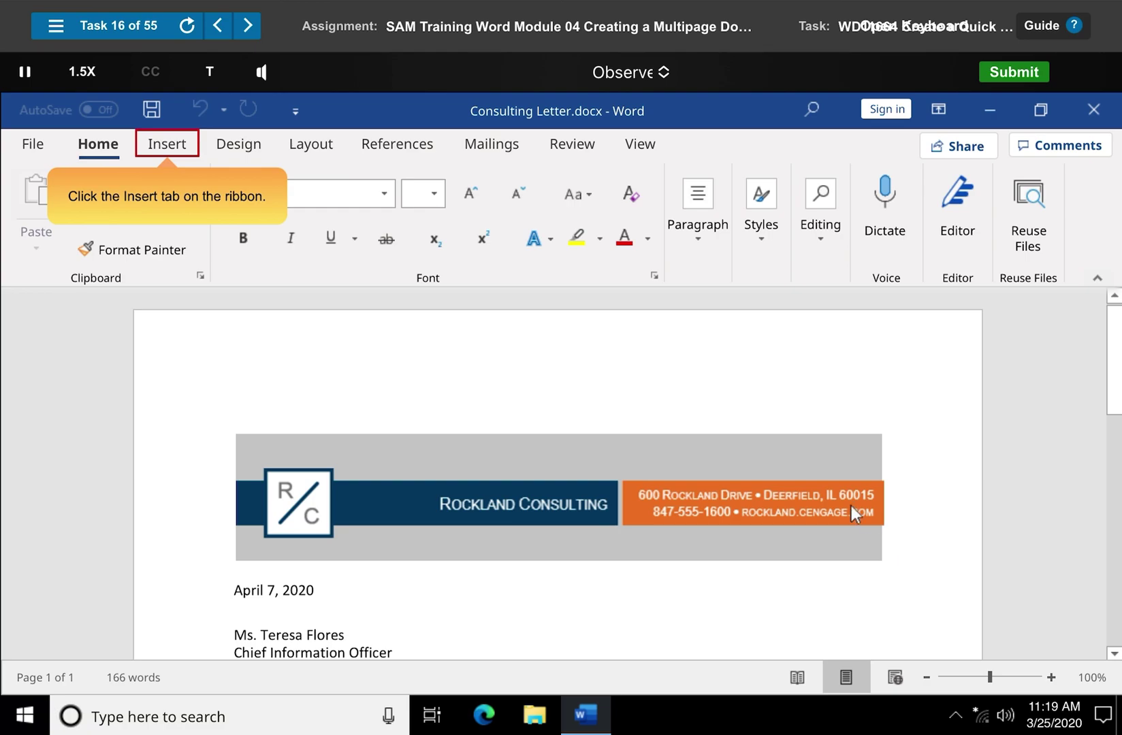
click(168, 147)
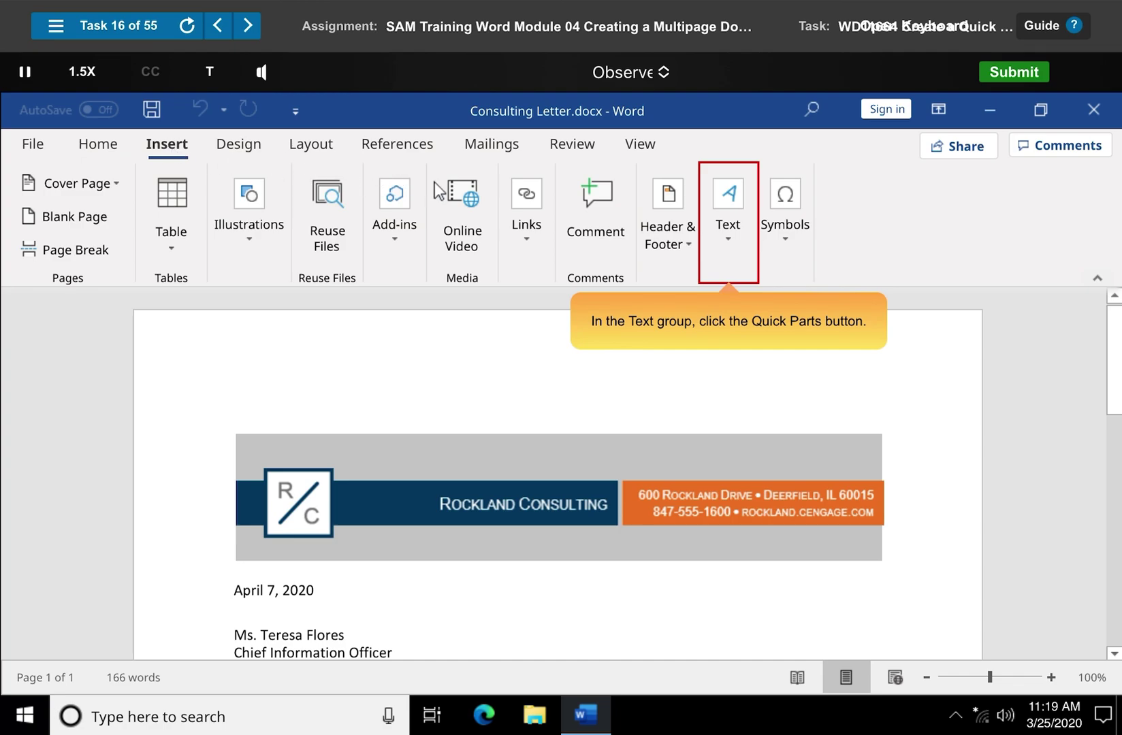
click(729, 228)
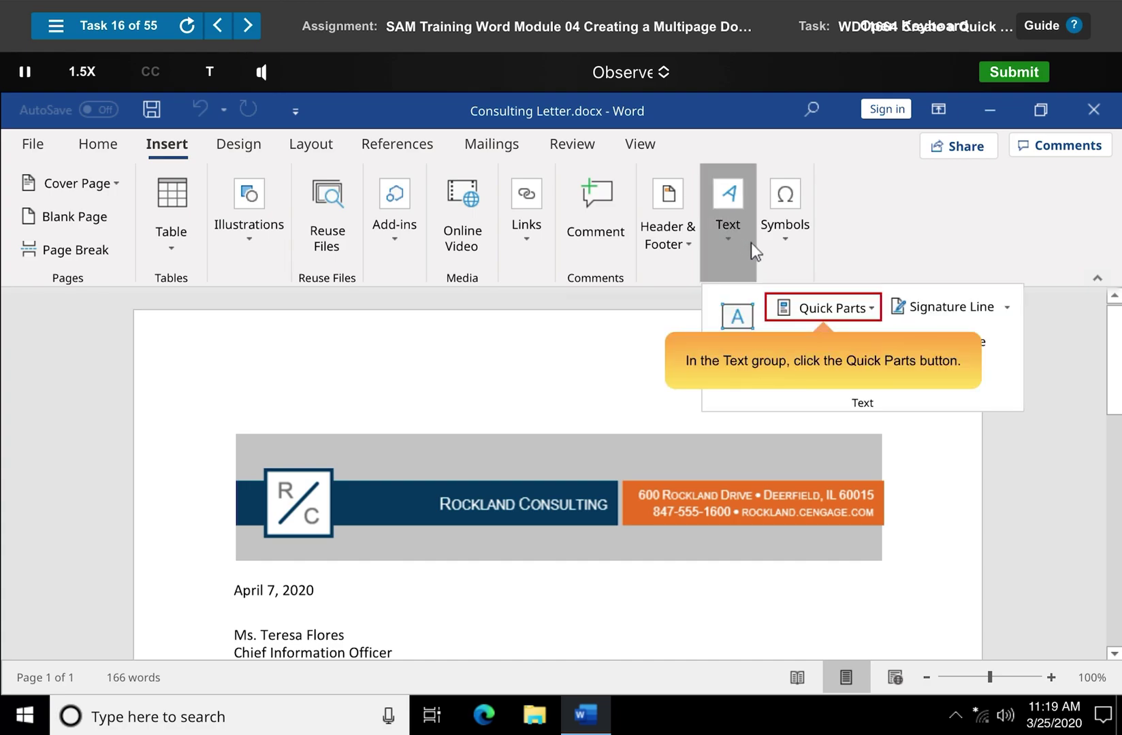
click(824, 308)
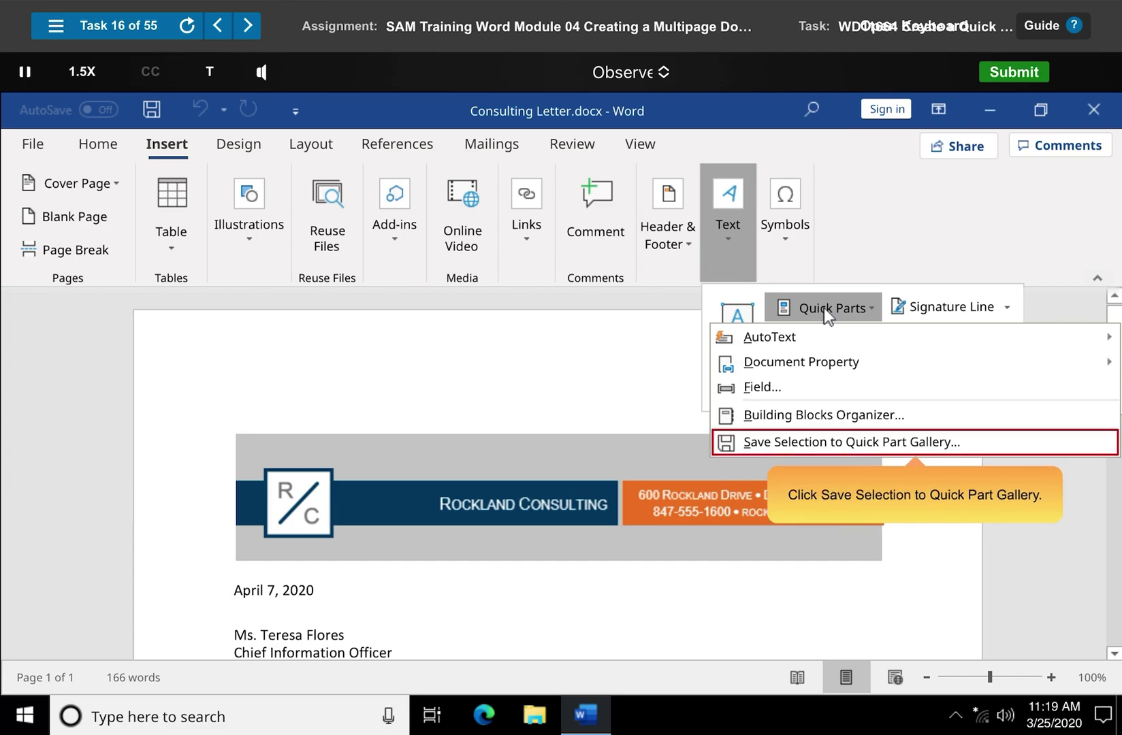
click(917, 444)
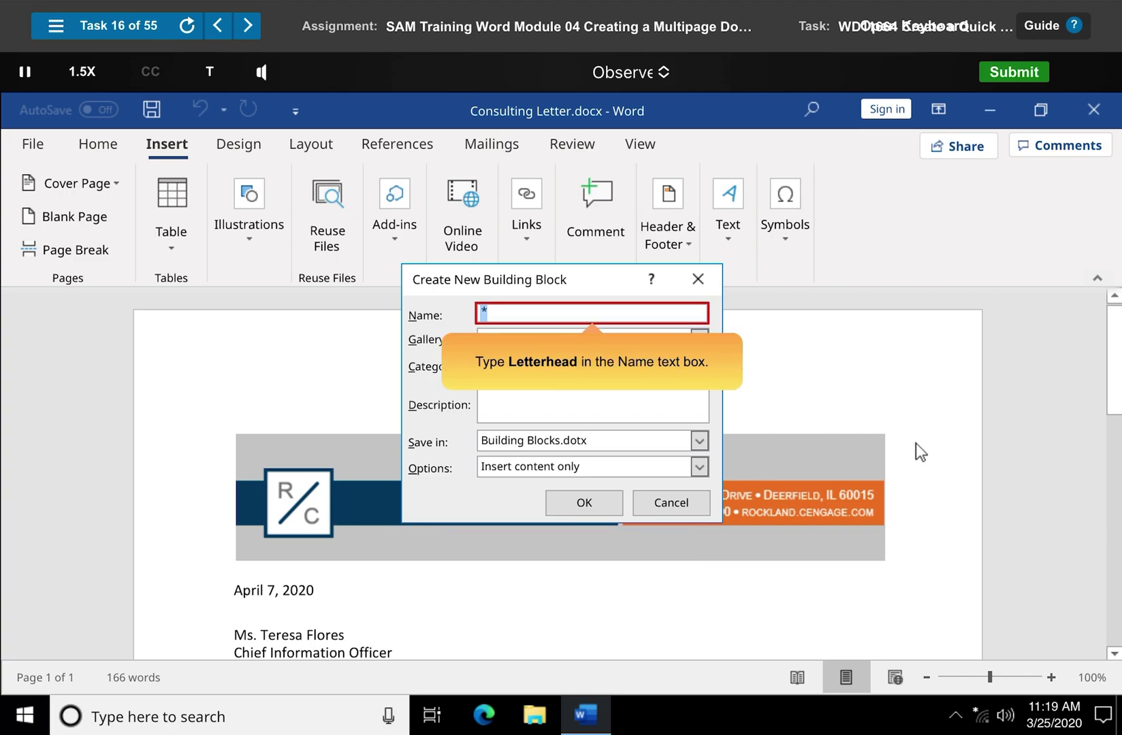
text(Letterhead)
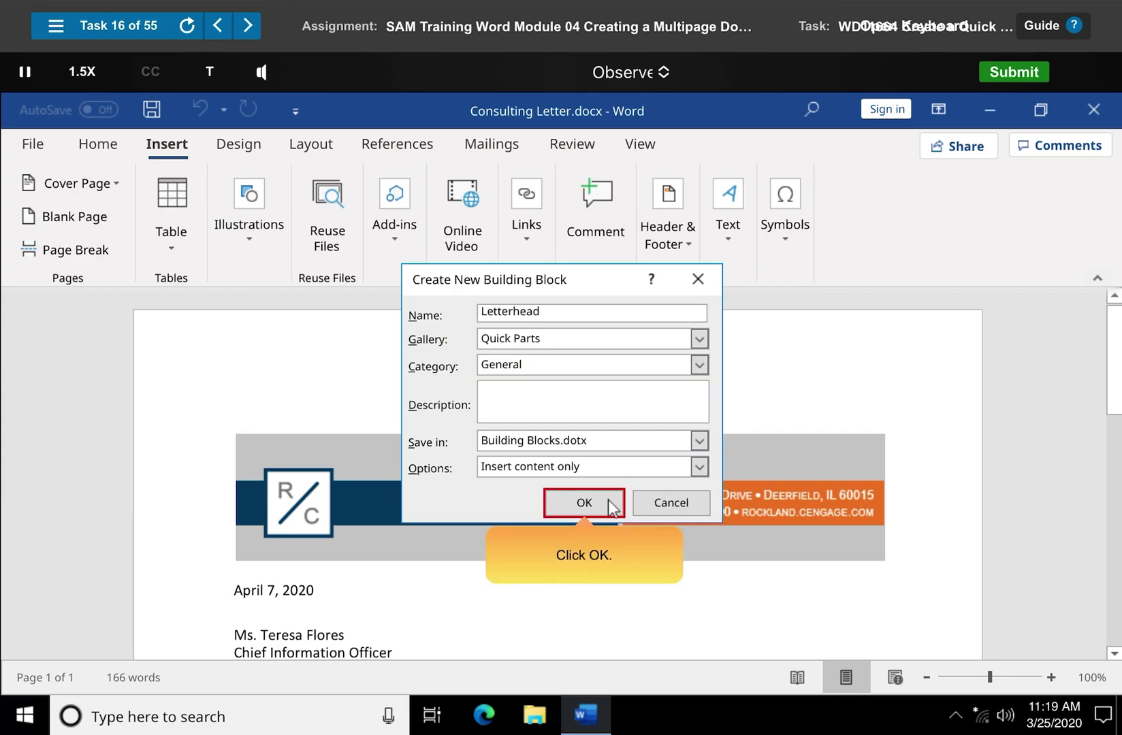
click(584, 504)
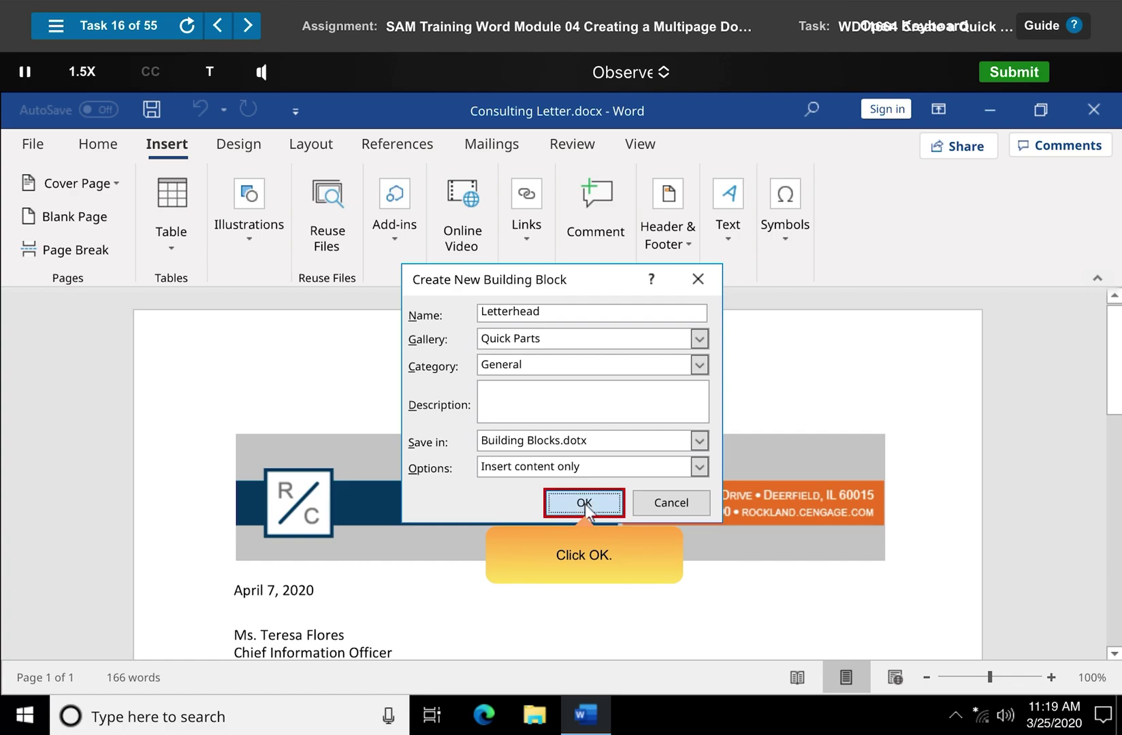